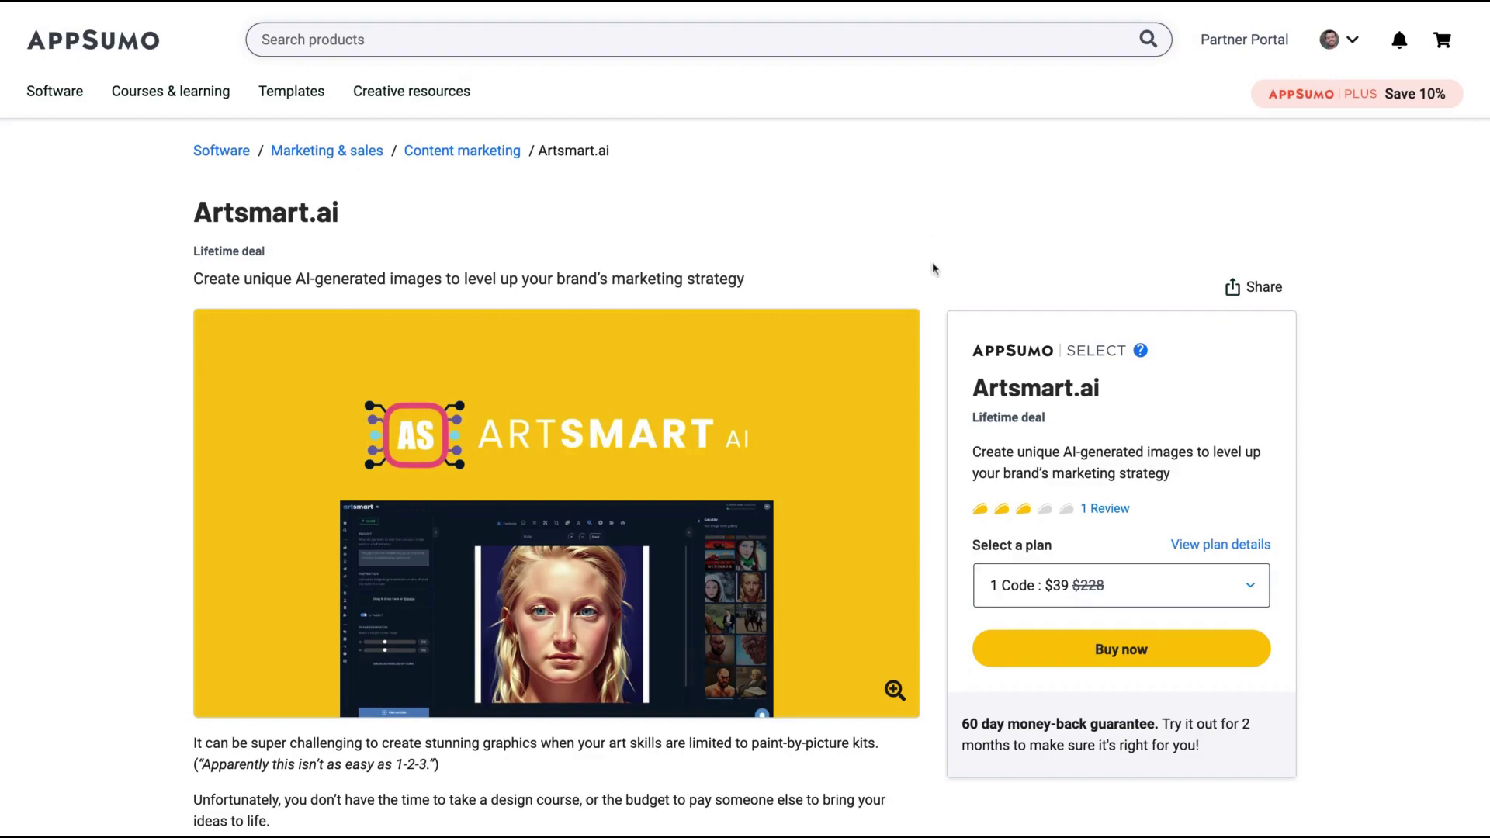
Scroll the Artsmart.ai deal page down to the Single $39, Double $78 and Multiple $117 plan cards
{"action": "scroll", "coordinate": [933, 262], "scroll_direction": "down", "scroll_amount": 3}
{"action": "scroll", "coordinate": [933, 262], "scroll_direction": "up", "scroll_amount": 1}
{"action": "scroll", "coordinate": [933, 263], "scroll_direction": "down", "scroll_amount": 1}
{"action": "scroll", "coordinate": [933, 262], "scroll_direction": "down", "scroll_amount": 5}
{"action": "scroll", "coordinate": [933, 262], "scroll_direction": "down", "scroll_amount": 3}
{"action": "scroll", "coordinate": [217, 412], "scroll_direction": "down", "scroll_amount": 10}
{"action": "scroll", "coordinate": [218, 412], "scroll_direction": "up", "scroll_amount": 3}
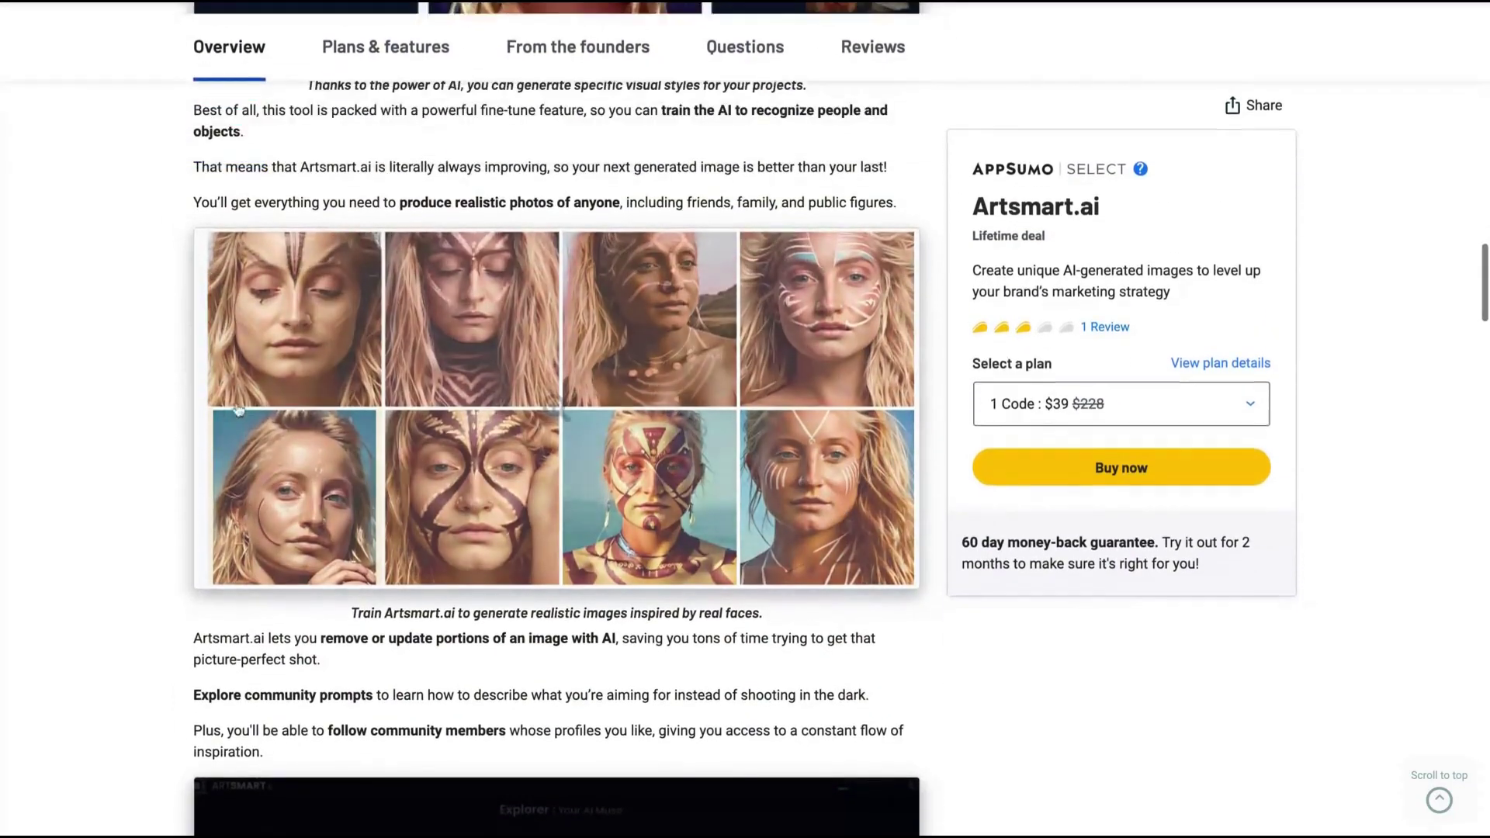
{"action": "scroll", "coordinate": [831, 492], "scroll_direction": "down", "scroll_amount": 10}
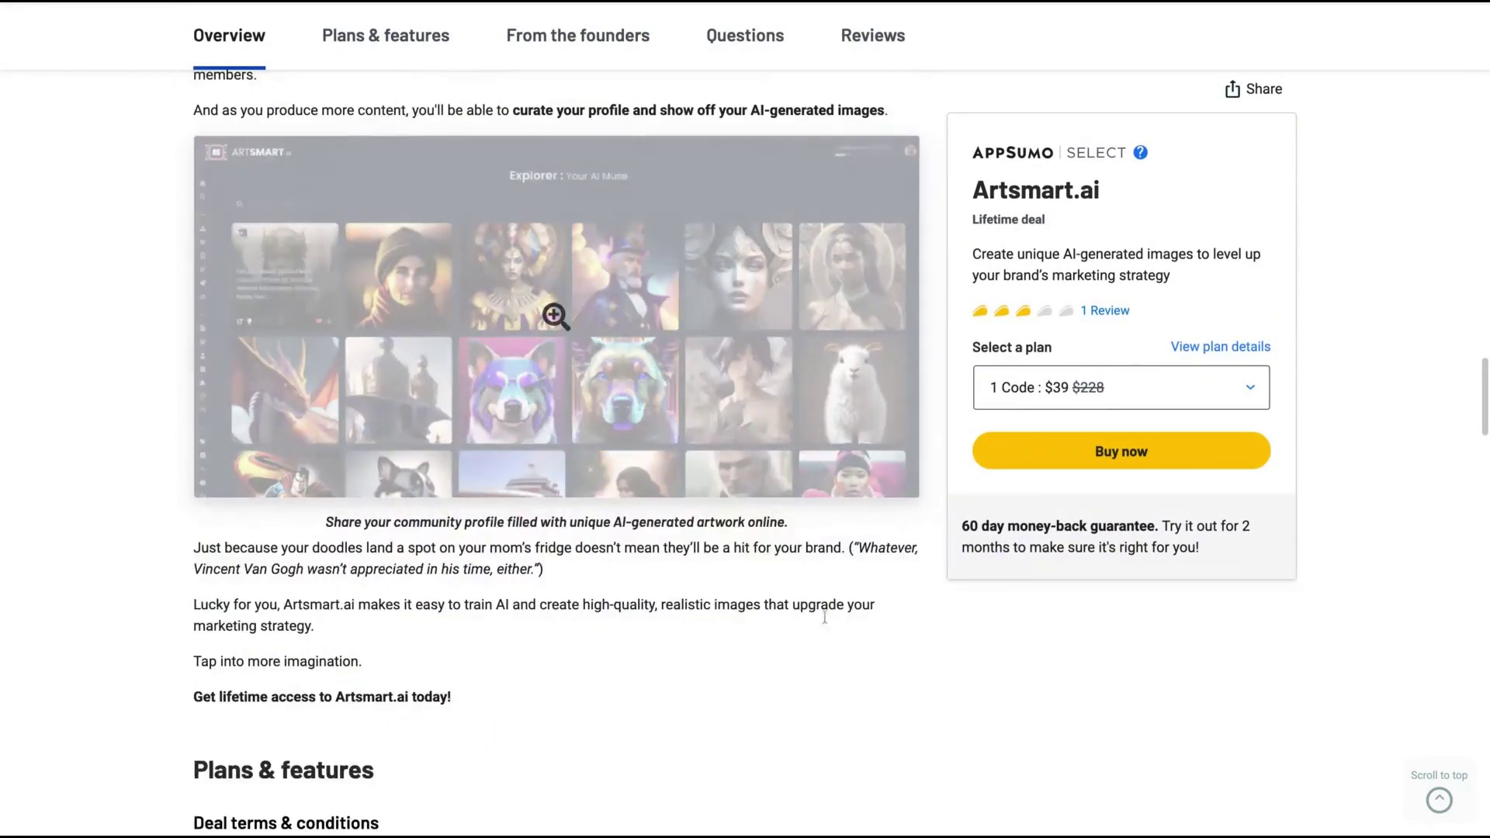
{"action": "scroll", "coordinate": [825, 623], "scroll_direction": "down", "scroll_amount": 5}
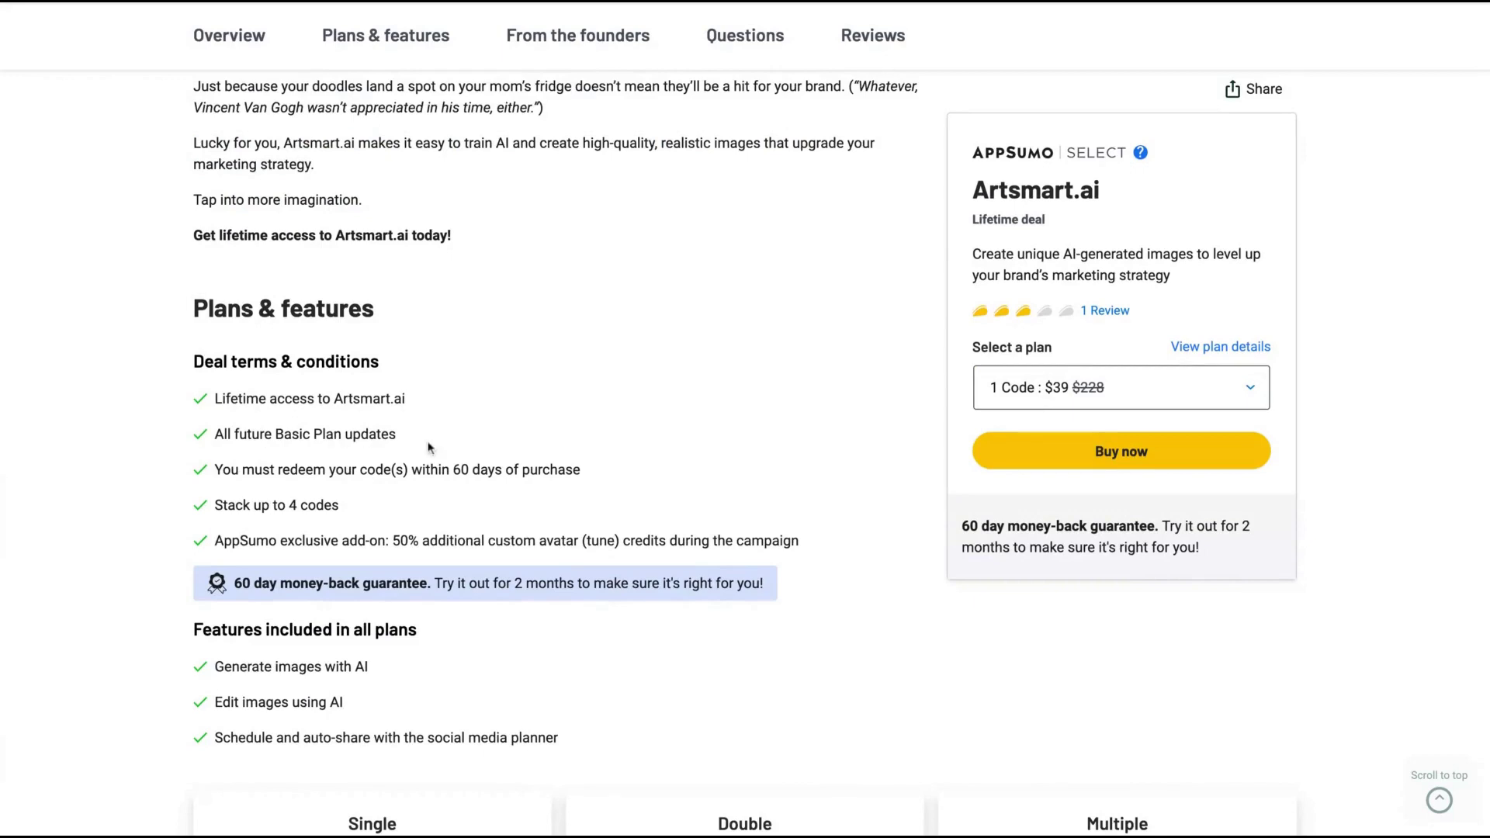
{"action": "scroll", "coordinate": [429, 448], "scroll_direction": "down", "scroll_amount": 1}
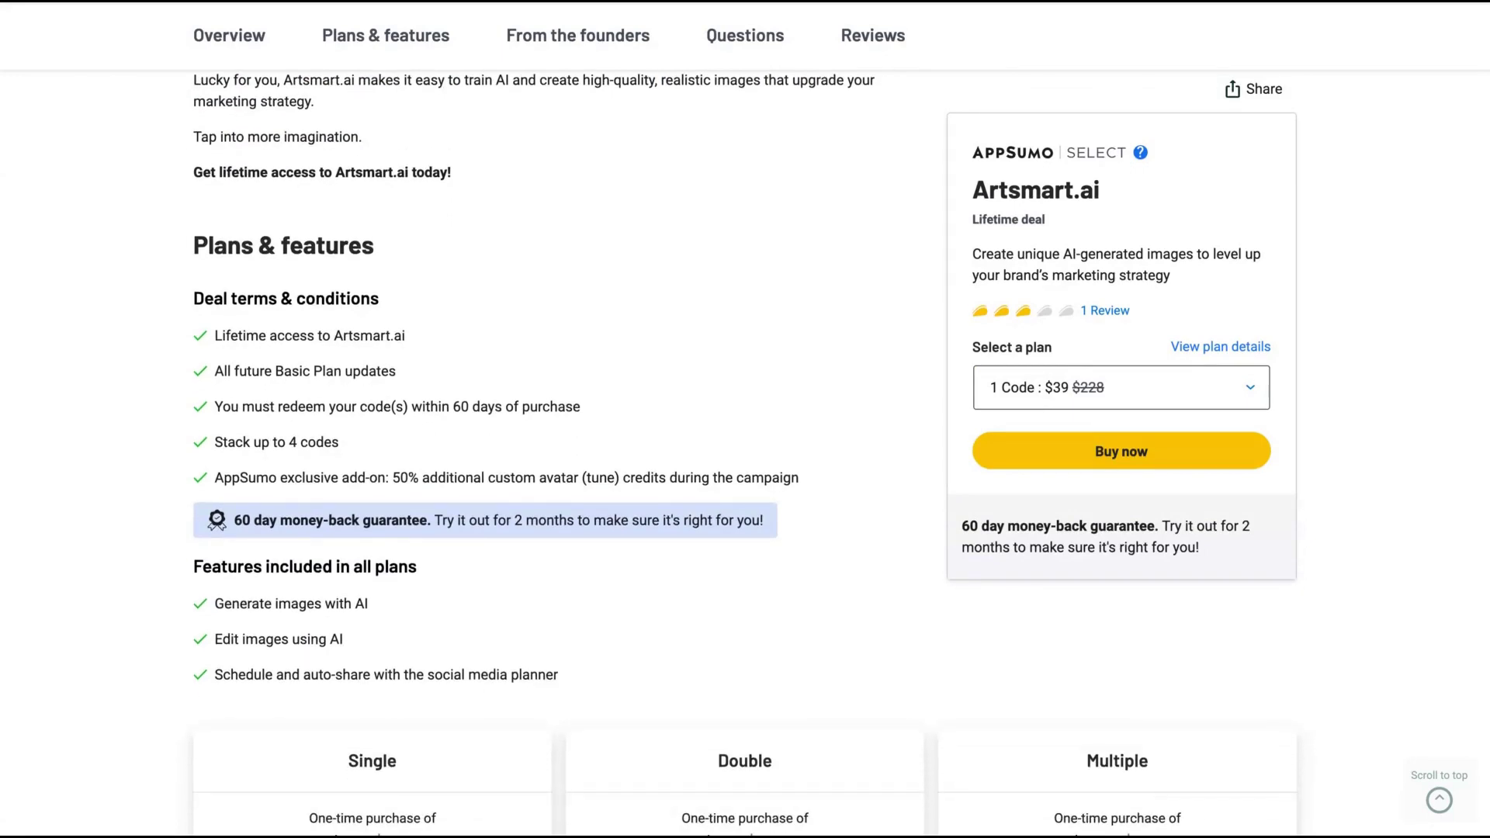
{"action": "scroll", "coordinate": [322, 621], "scroll_direction": "down", "scroll_amount": 4}
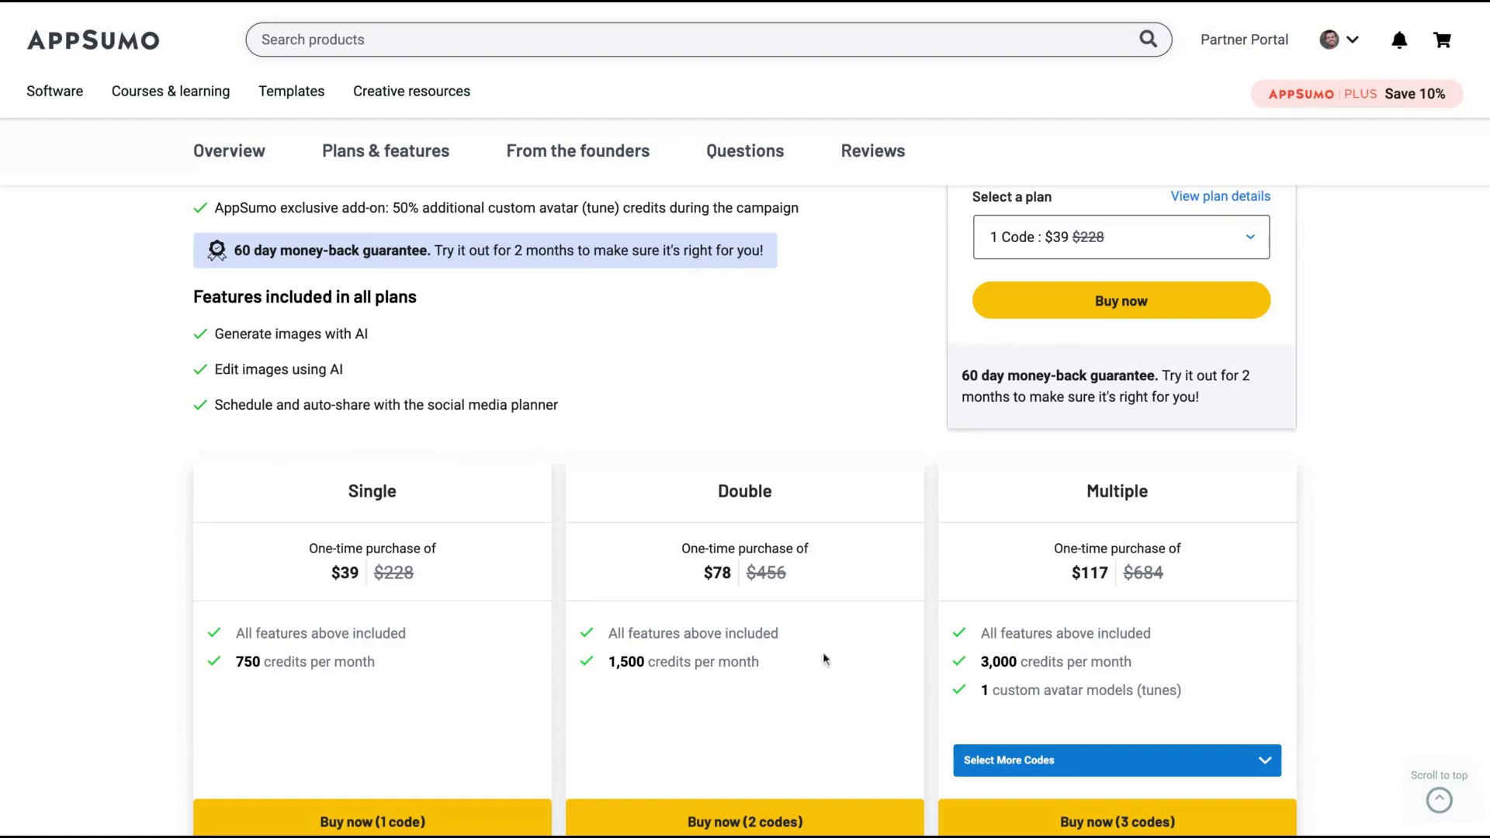
Choose 4 codes on the Multiple plan, making it $156 with 5,000 credits per month
{"action": "scroll", "coordinate": [910, 633], "scroll_direction": "down", "scroll_amount": 2}
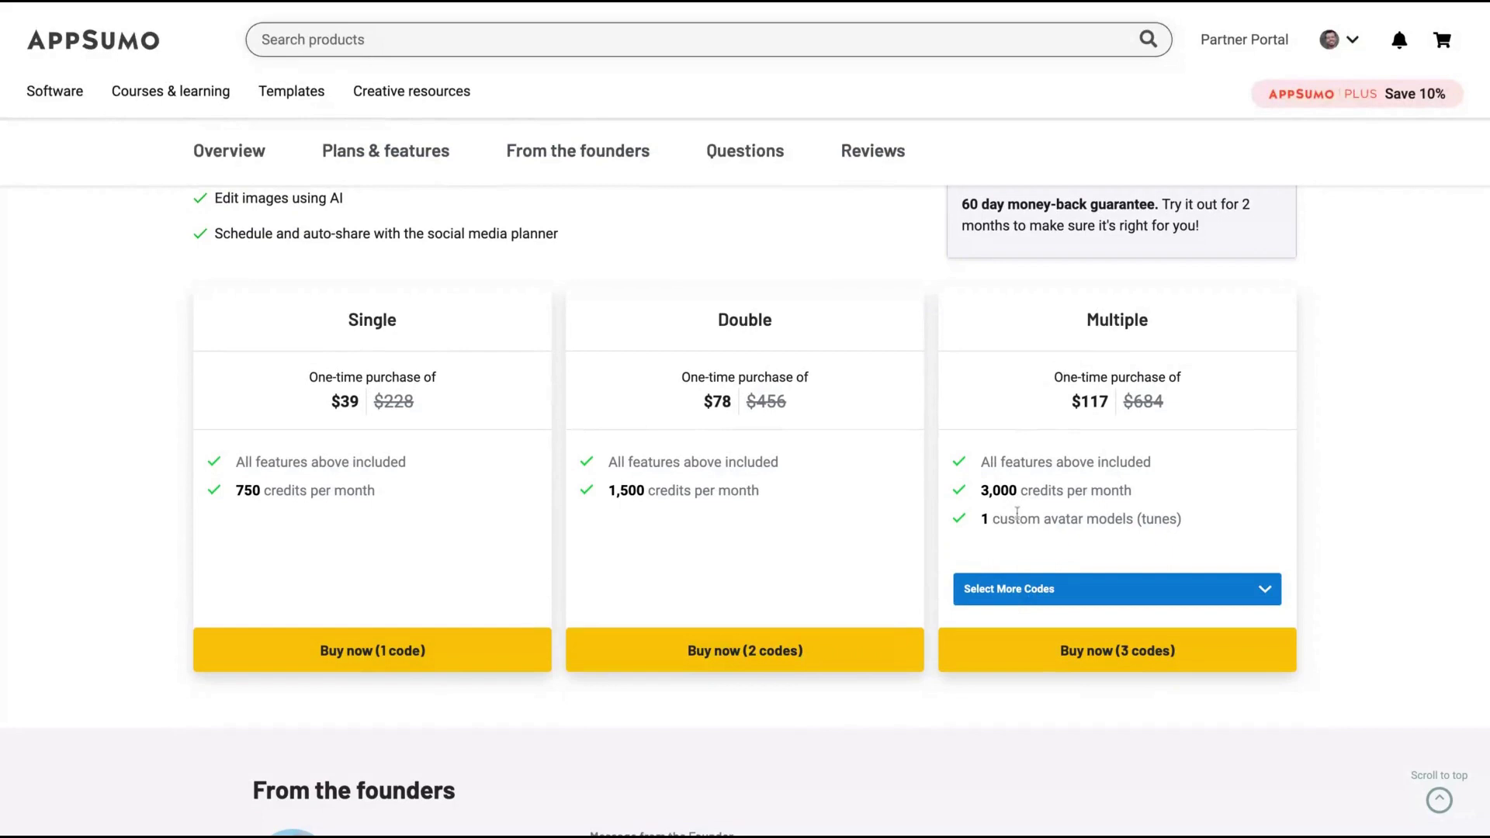
{"action": "scroll", "coordinate": [1016, 514], "scroll_direction": "up", "scroll_amount": 1}
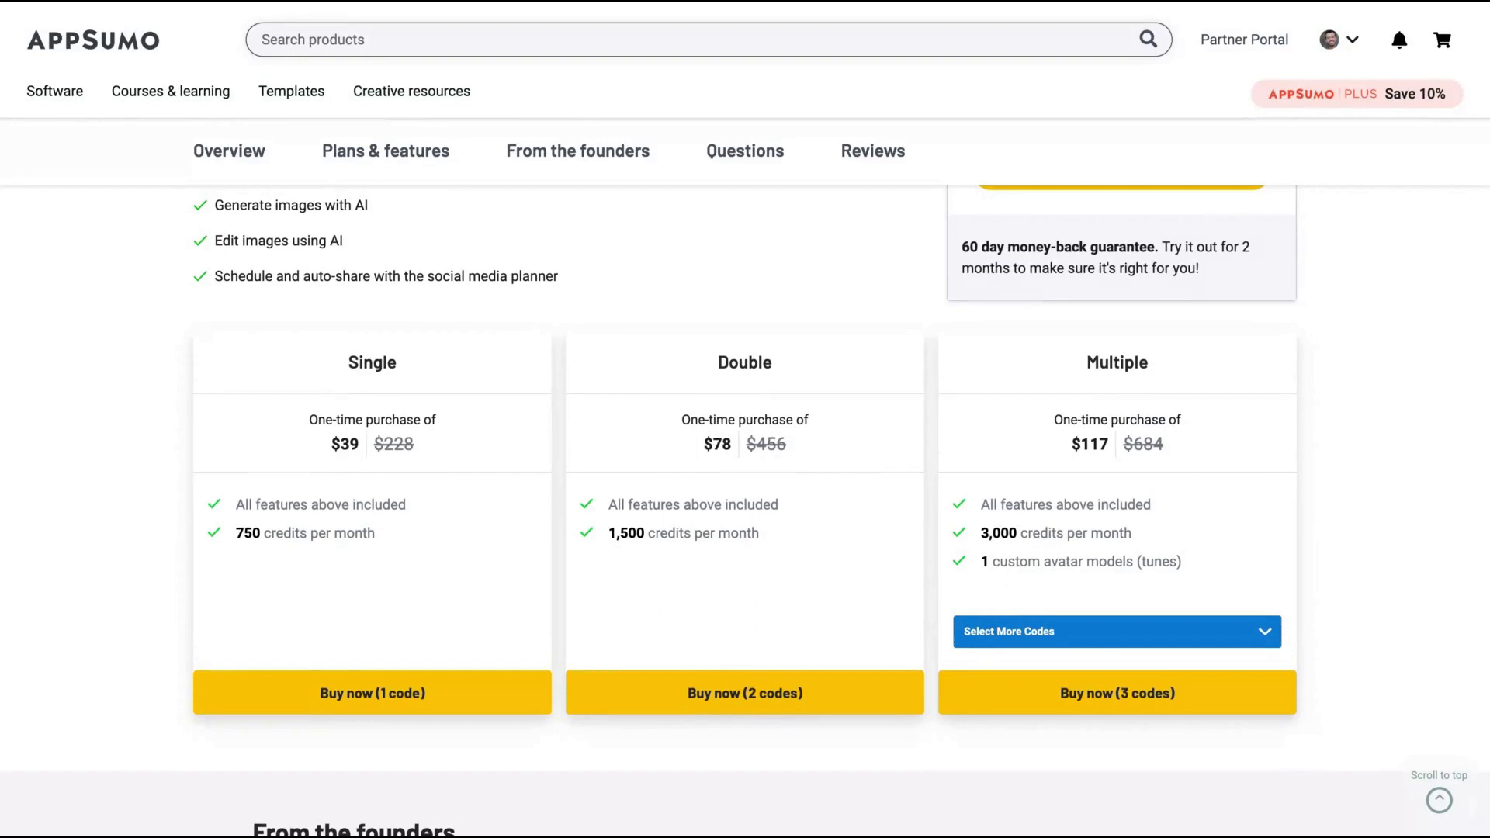
{"action": "left_click", "coordinate": [1040, 644]}
{"action": "left_click", "coordinate": [1040, 690]}
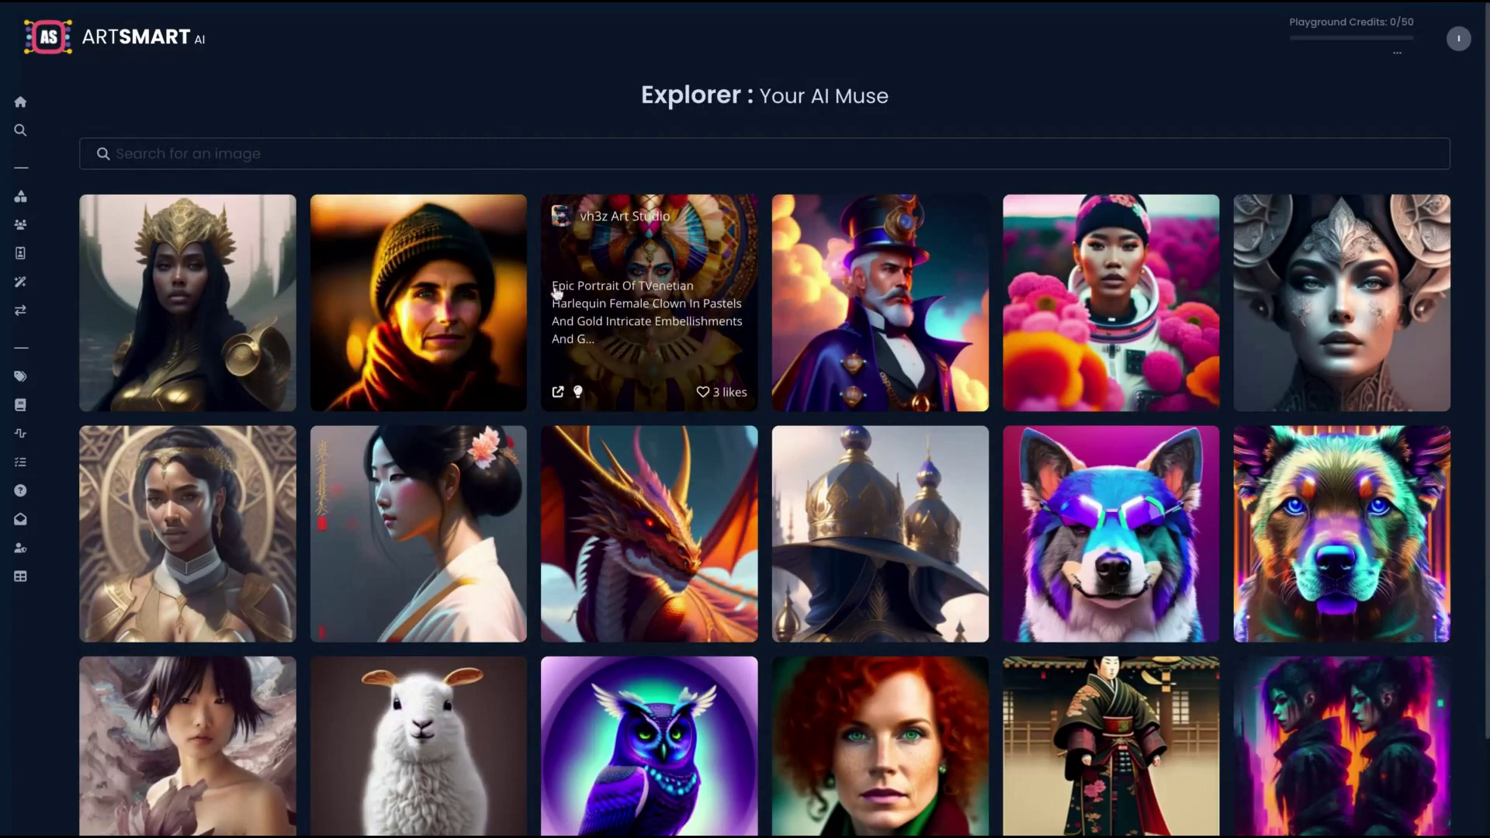
Copy the auburn-haired winter girl image's prompt from the Explorer gallery, then close its details
{"action": "scroll", "coordinate": [566, 304], "scroll_direction": "down", "scroll_amount": 3}
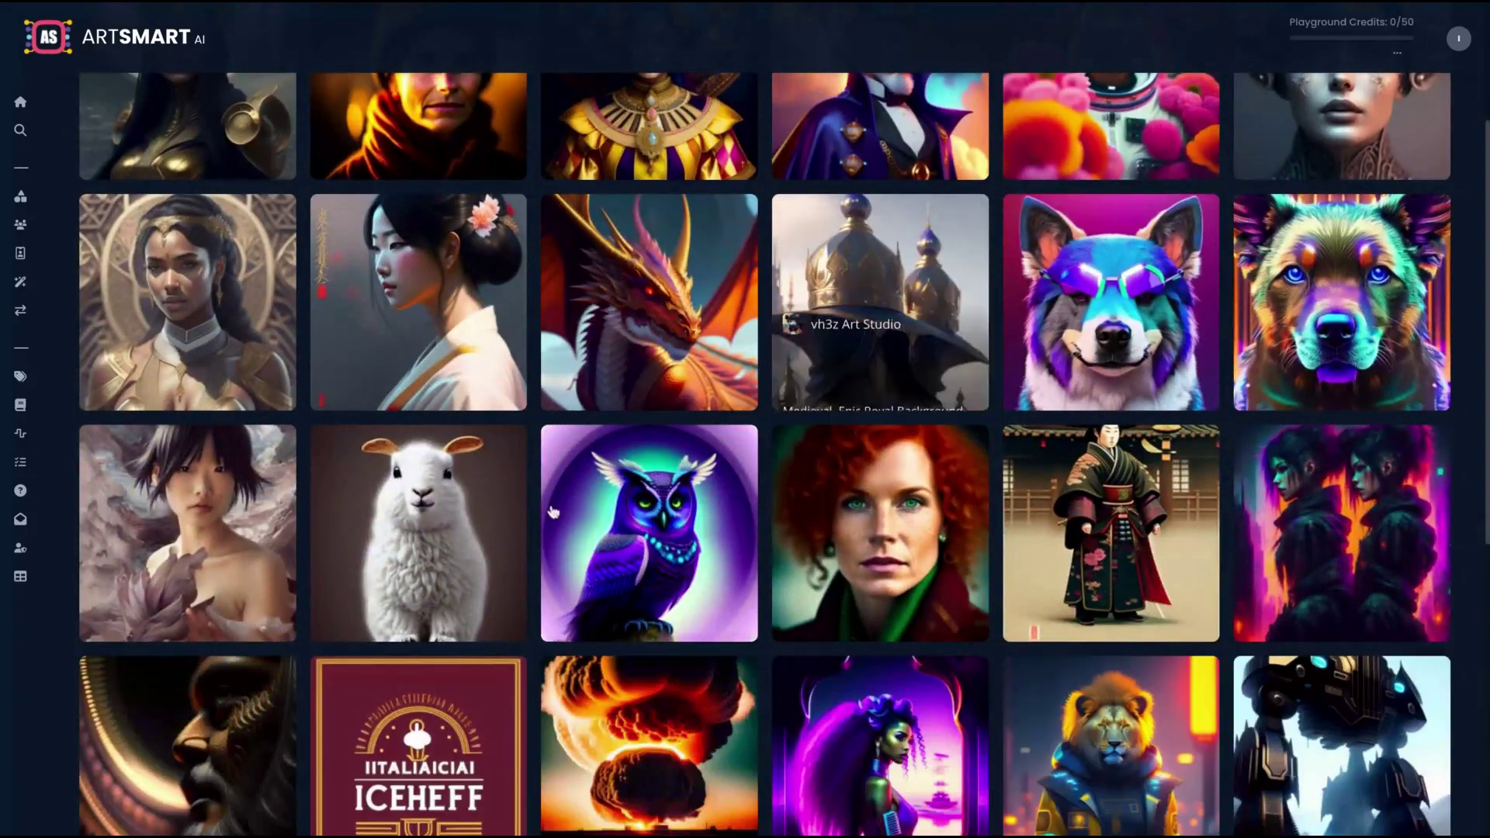
{"action": "scroll", "coordinate": [523, 541], "scroll_direction": "down", "scroll_amount": 4}
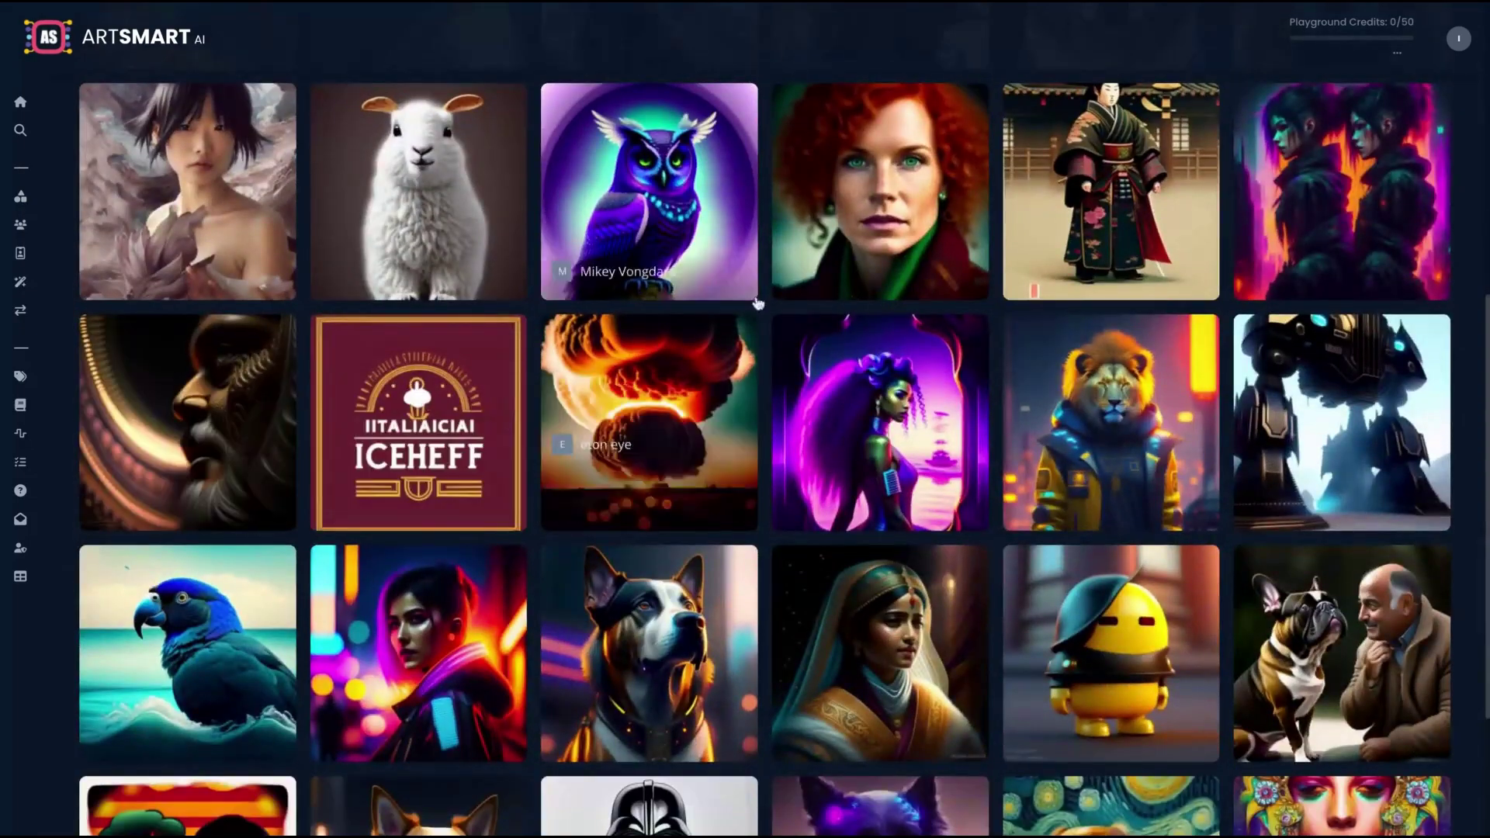
{"action": "scroll", "coordinate": [758, 311], "scroll_direction": "down", "scroll_amount": 10}
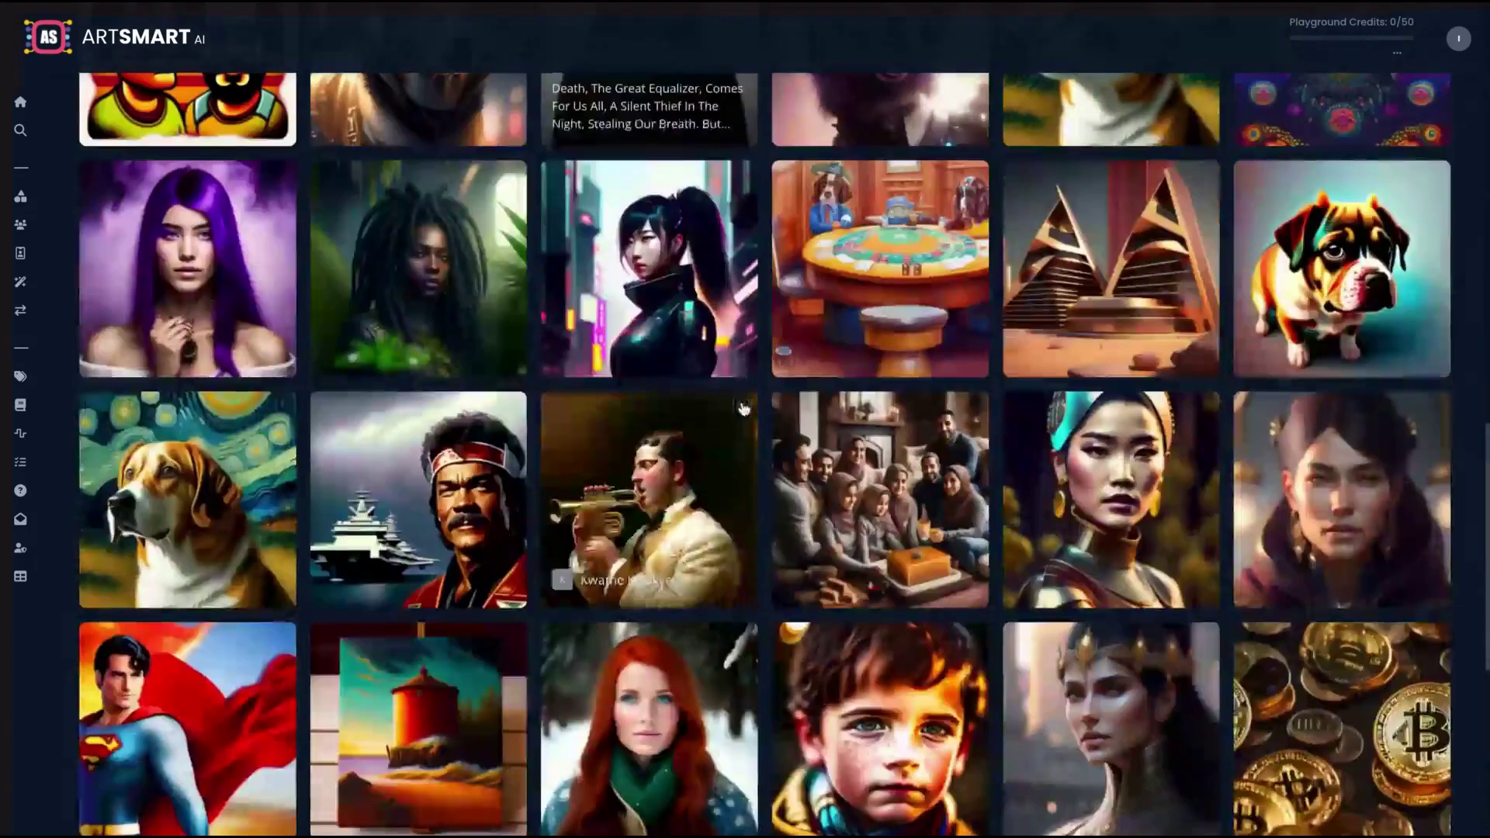
{"action": "mouse_move", "coordinate": [21, 138]}
{"action": "scroll", "coordinate": [652, 310], "scroll_direction": "down", "scroll_amount": 6}
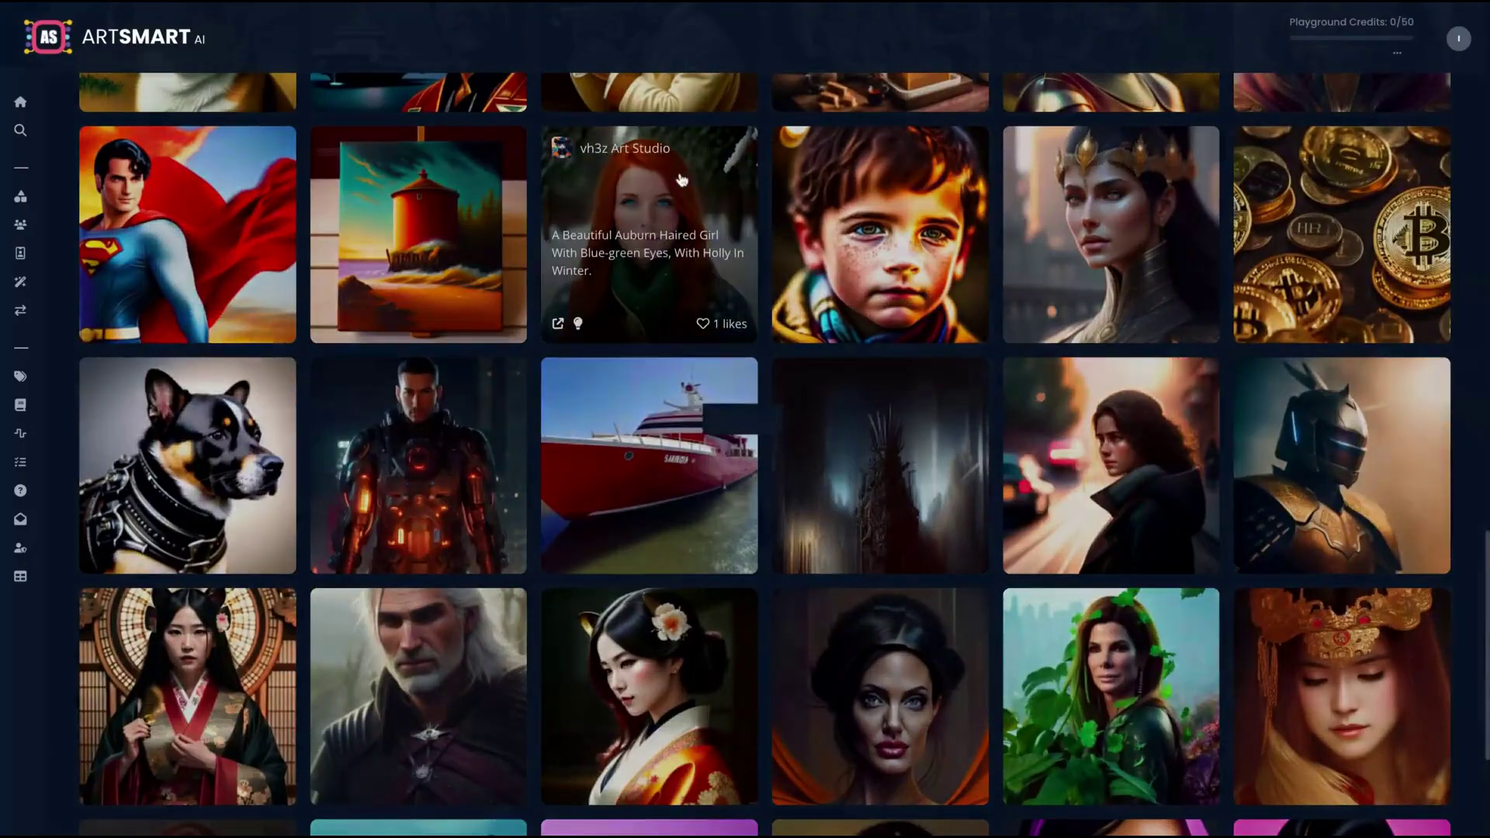
{"action": "left_click", "coordinate": [682, 179]}
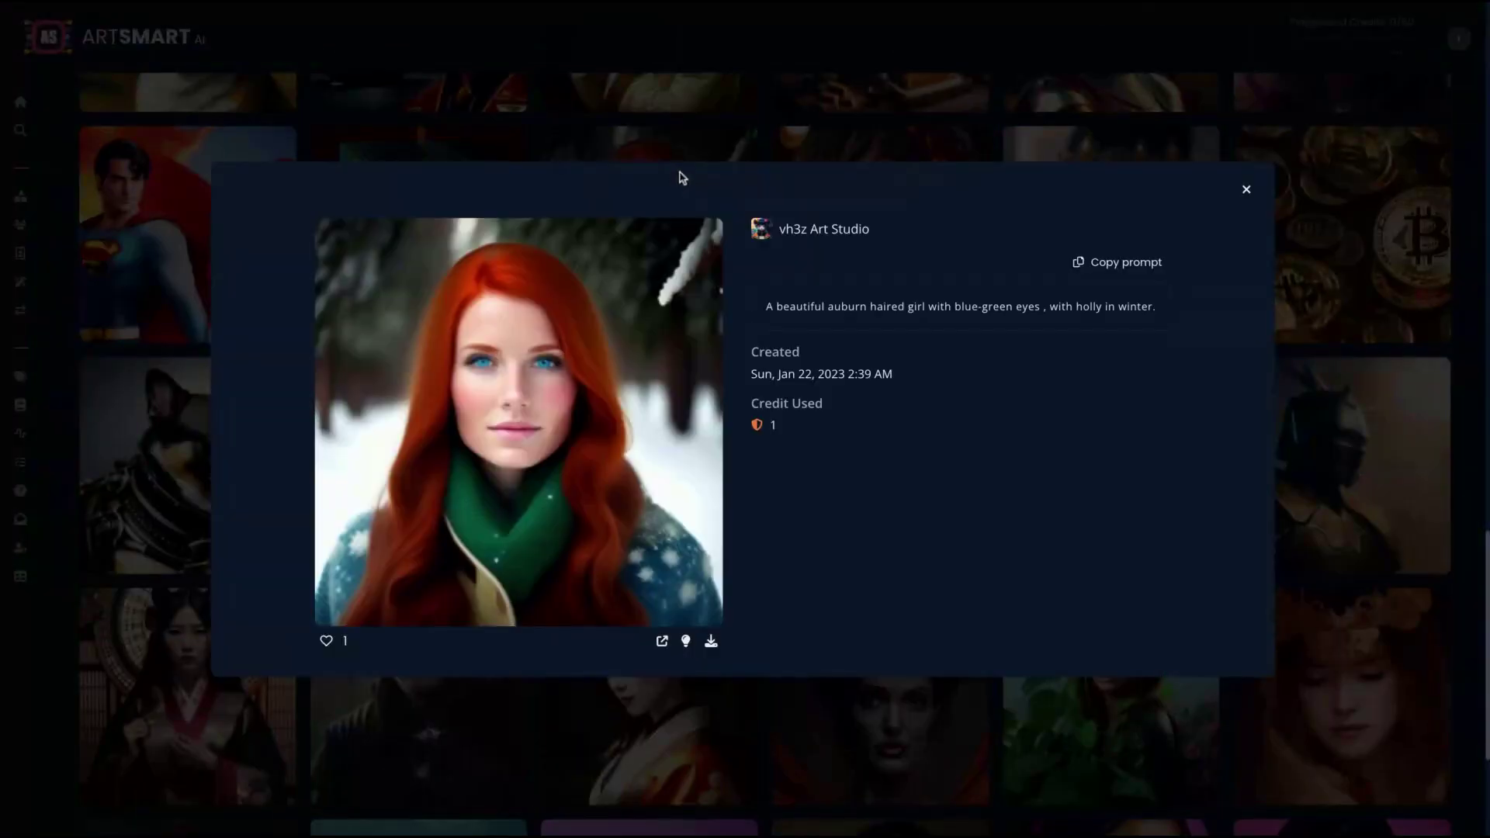
{"action": "left_click", "coordinate": [1129, 261]}
{"action": "left_click", "coordinate": [1246, 190]}
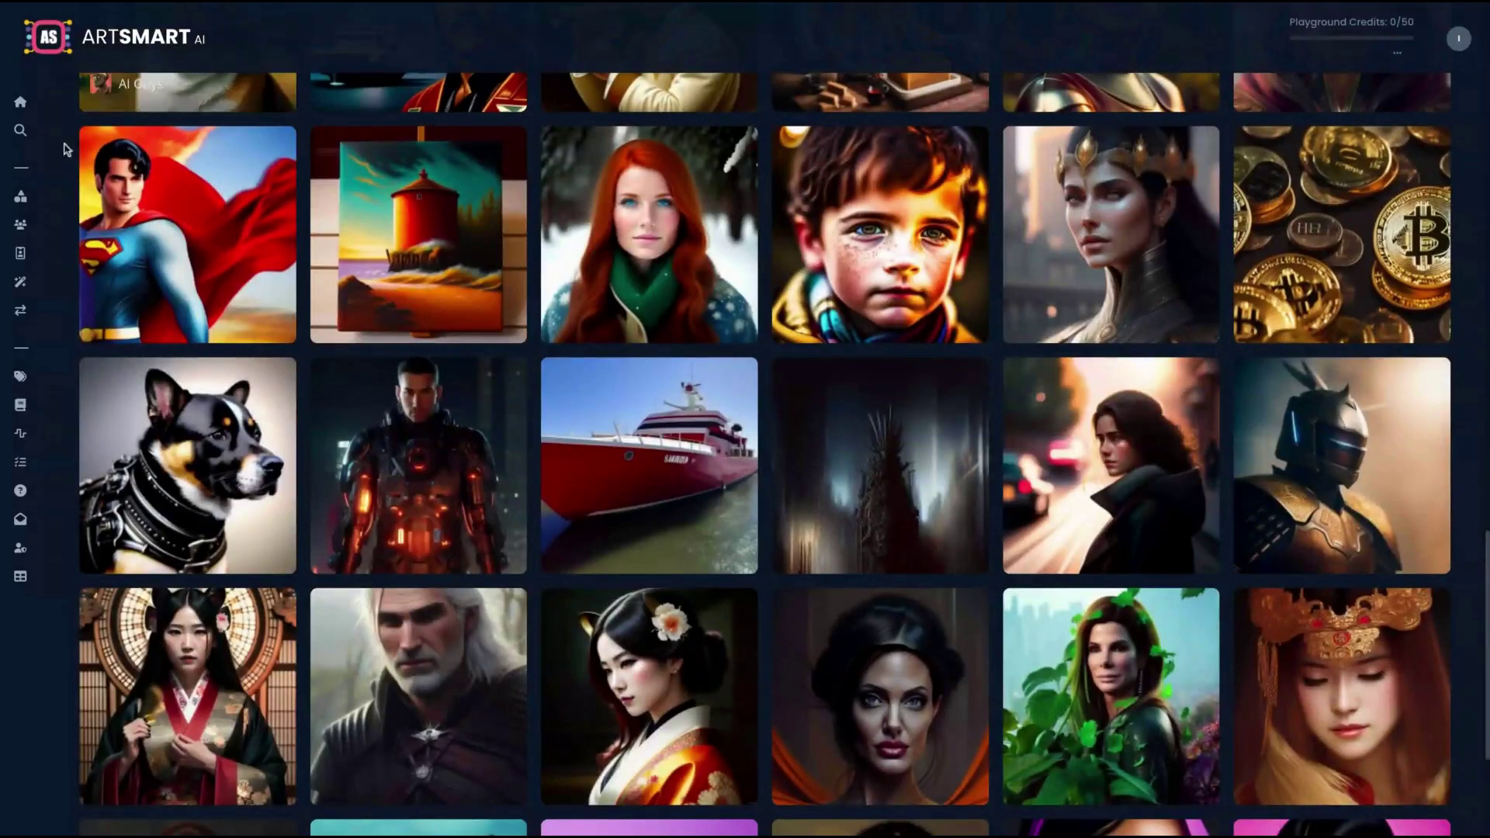
{"action": "mouse_move", "coordinate": [58, 186]}
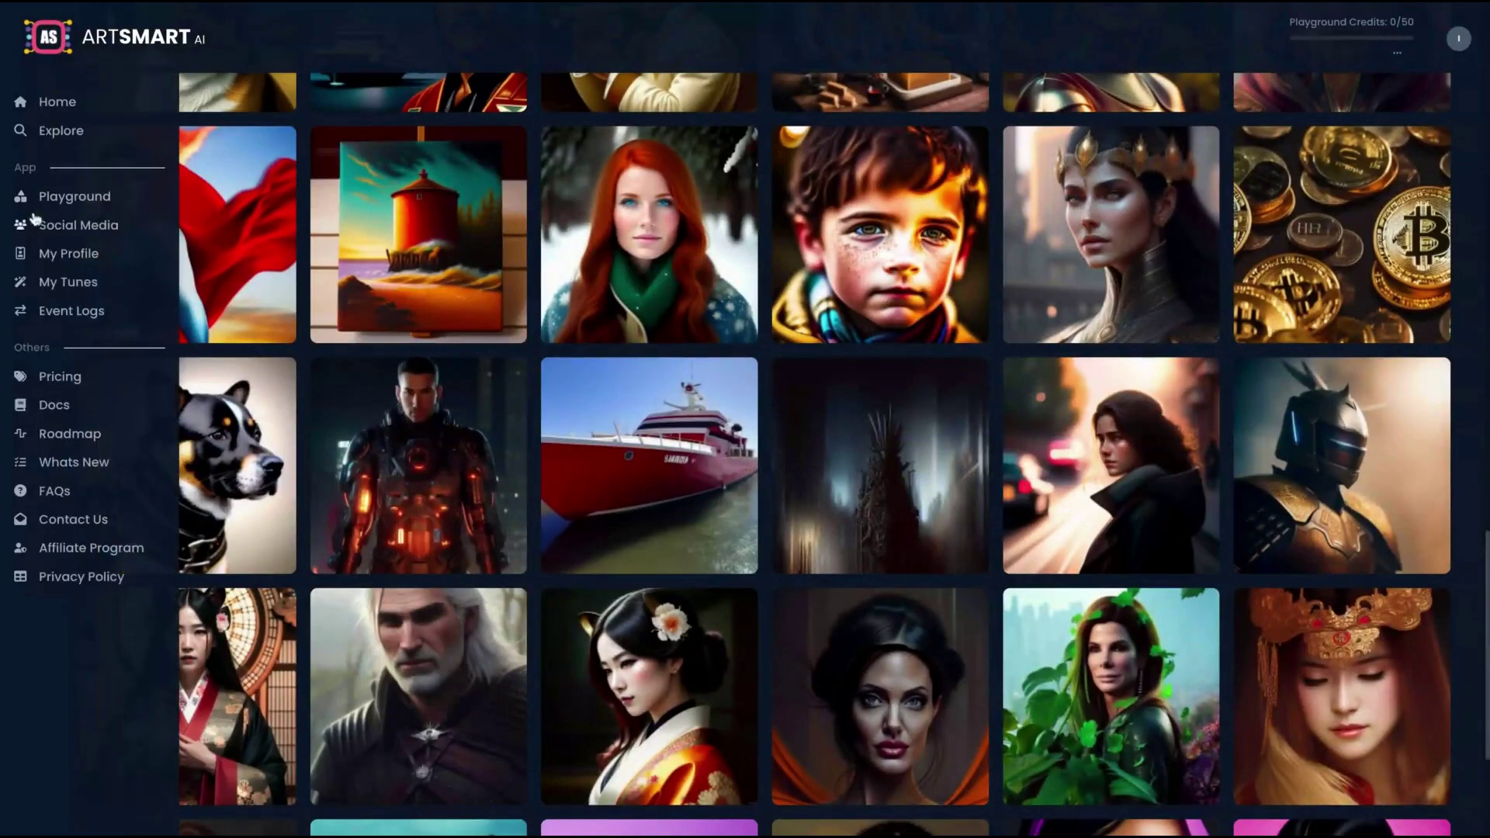
Visit the Social Media planner and its Add Integration options on the way to the Playground
{"action": "left_click", "coordinate": [85, 233]}
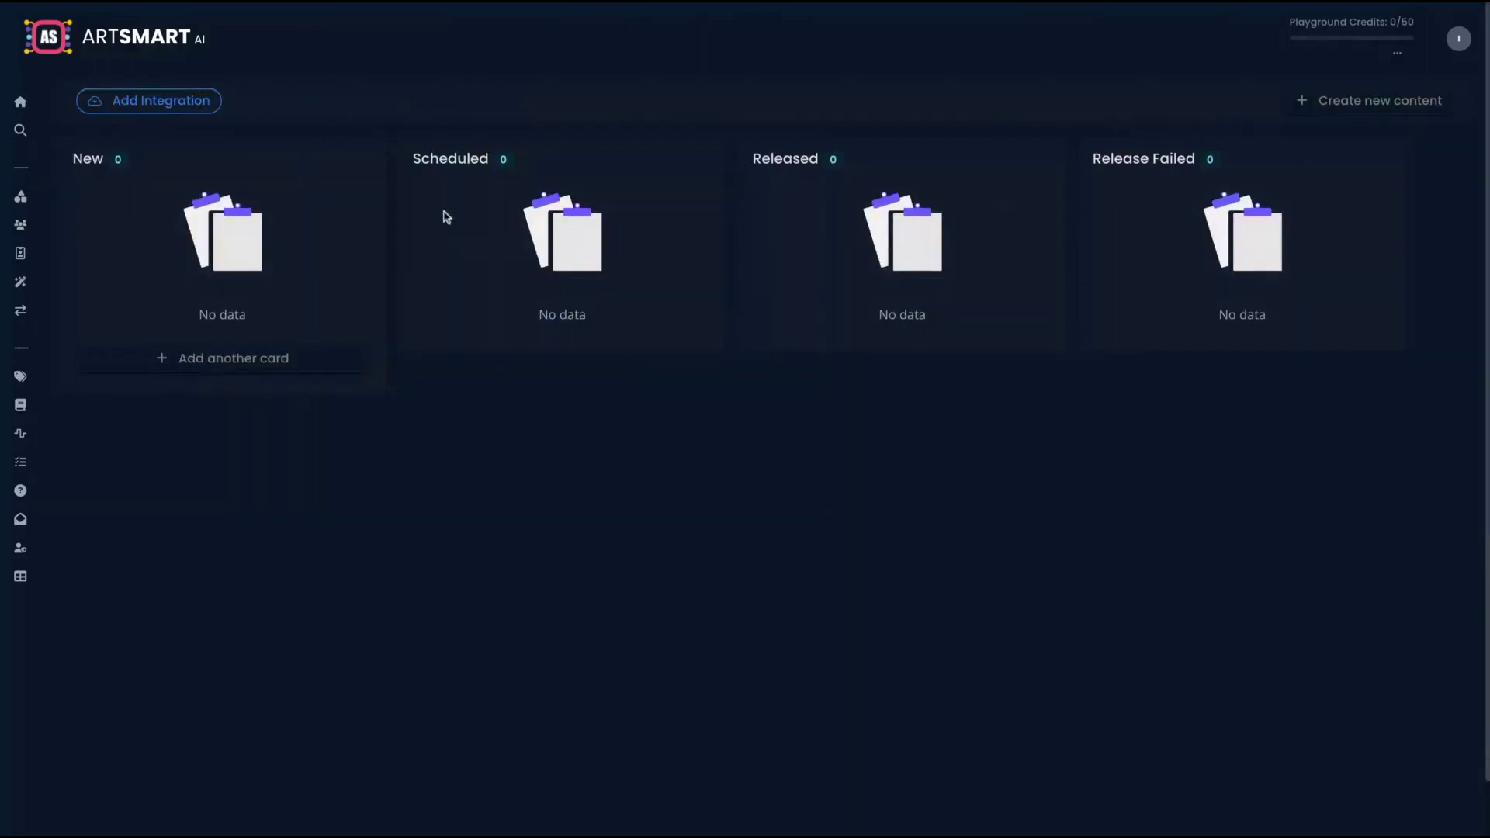
{"action": "left_click", "coordinate": [160, 100]}
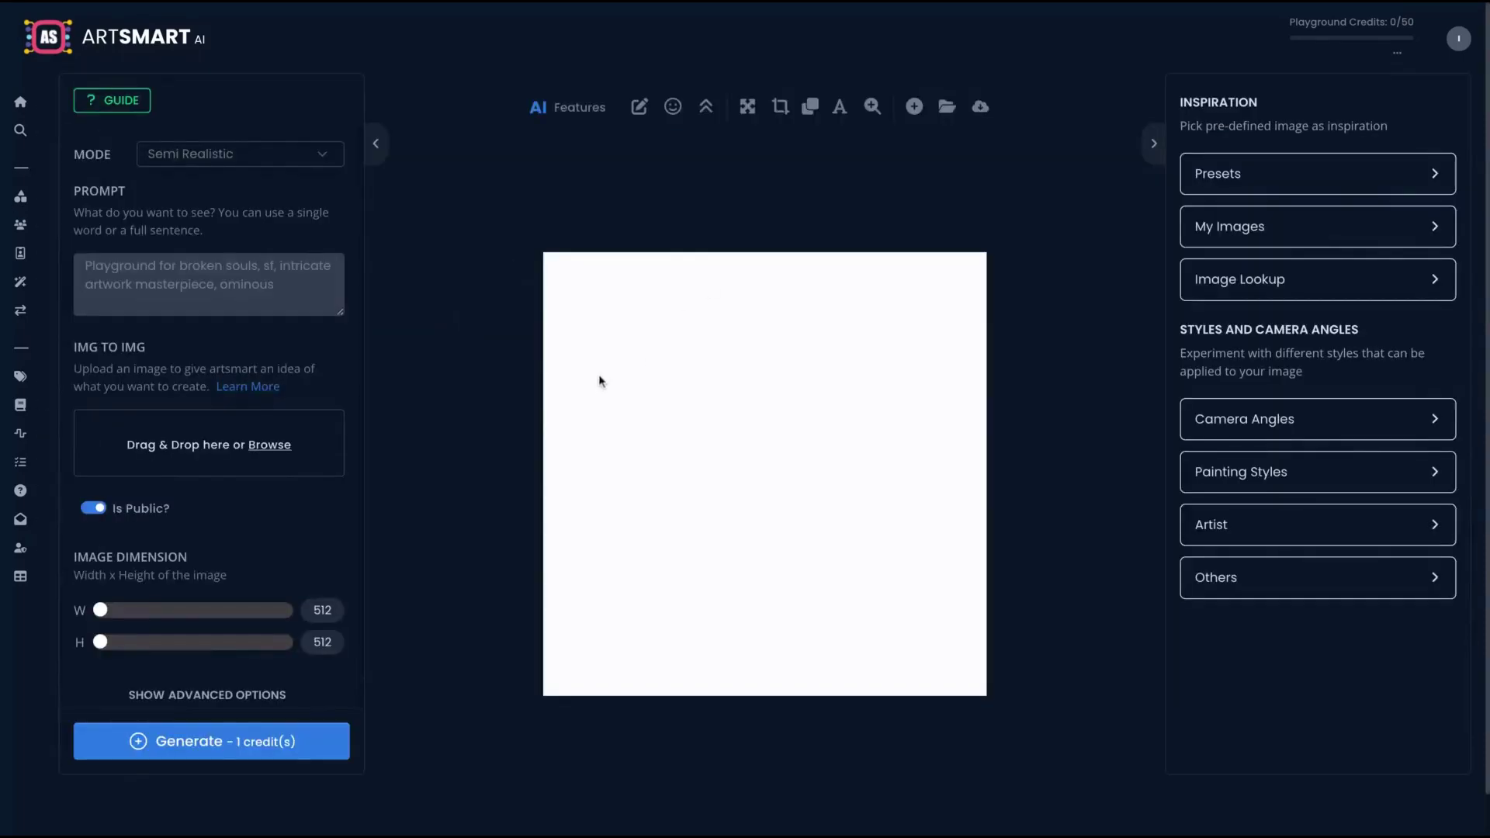
Browse the Presets, own-image and Image Lookup inspiration sources
{"action": "left_click", "coordinate": [1318, 173]}
{"action": "scroll", "coordinate": [1356, 594], "scroll_direction": "down", "scroll_amount": 1}
{"action": "scroll", "coordinate": [1356, 595], "scroll_direction": "down", "scroll_amount": 6}
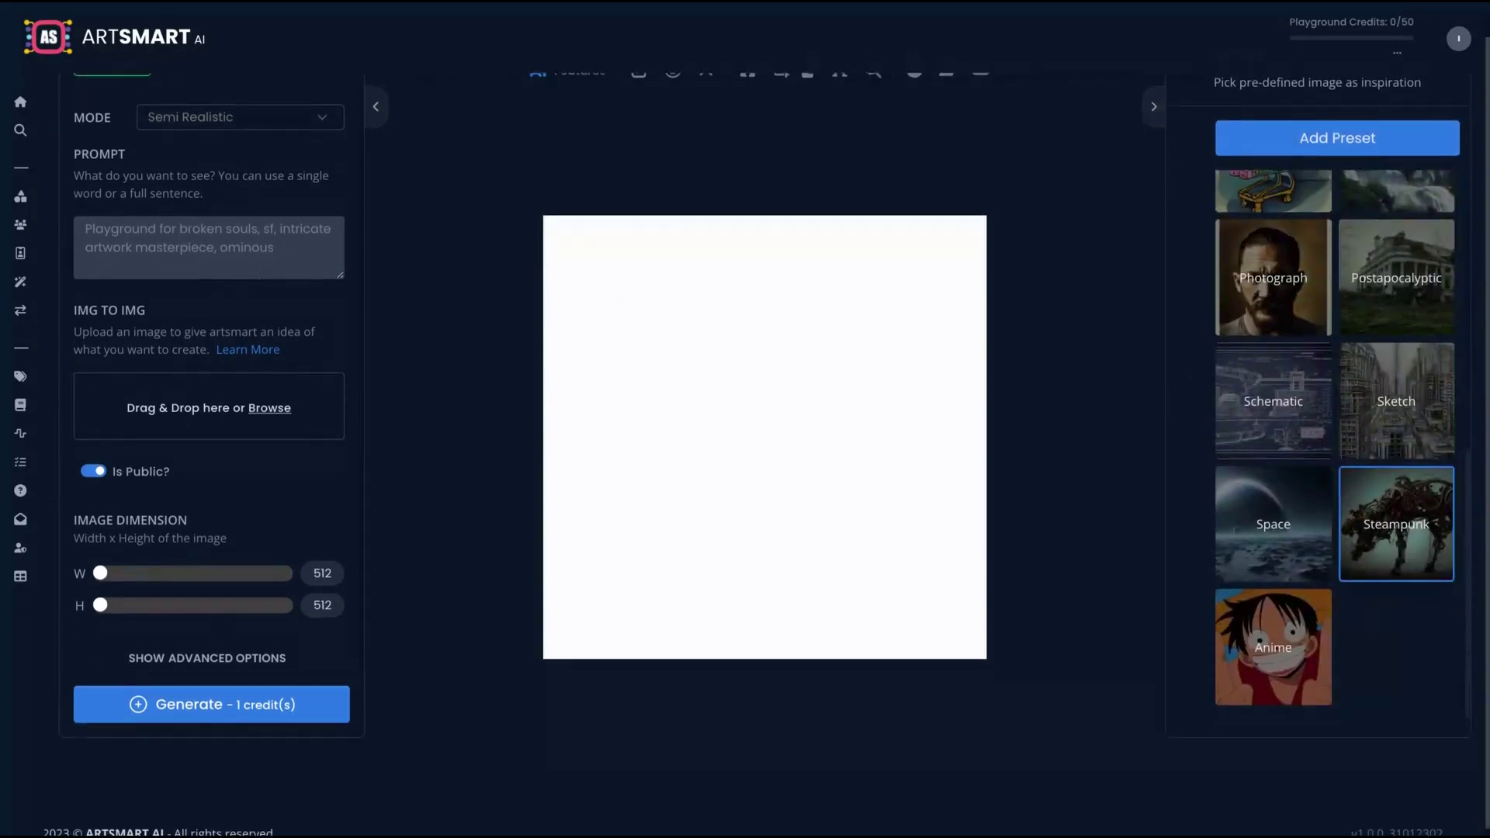
{"action": "scroll", "coordinate": [1281, 422], "scroll_direction": "up", "scroll_amount": 1}
{"action": "scroll", "coordinate": [1281, 422], "scroll_direction": "up", "scroll_amount": 5}
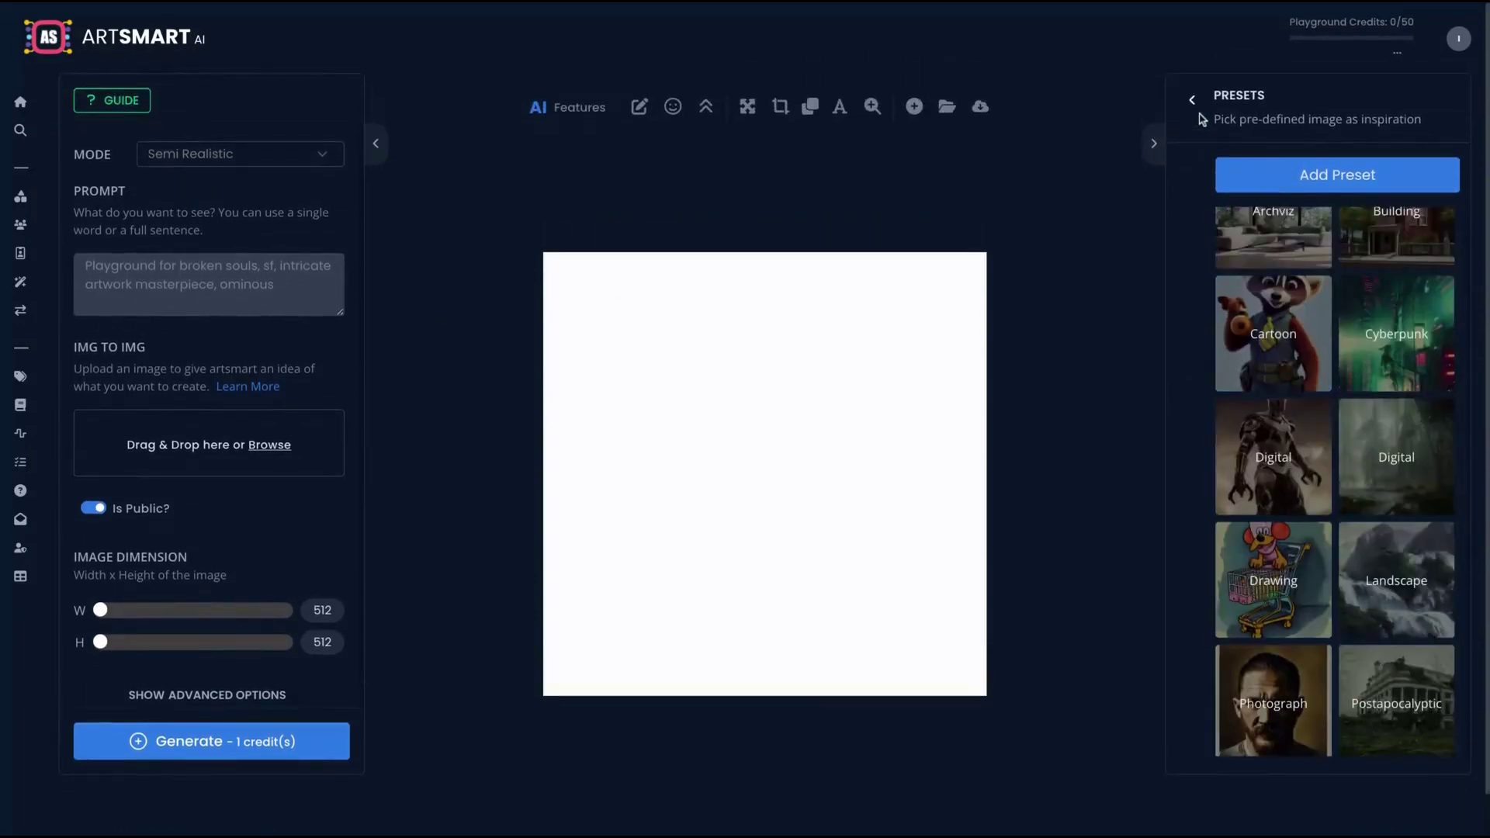
{"action": "left_click", "coordinate": [1192, 99]}
{"action": "left_click", "coordinate": [1192, 99]}
{"action": "left_click", "coordinate": [1258, 279]}
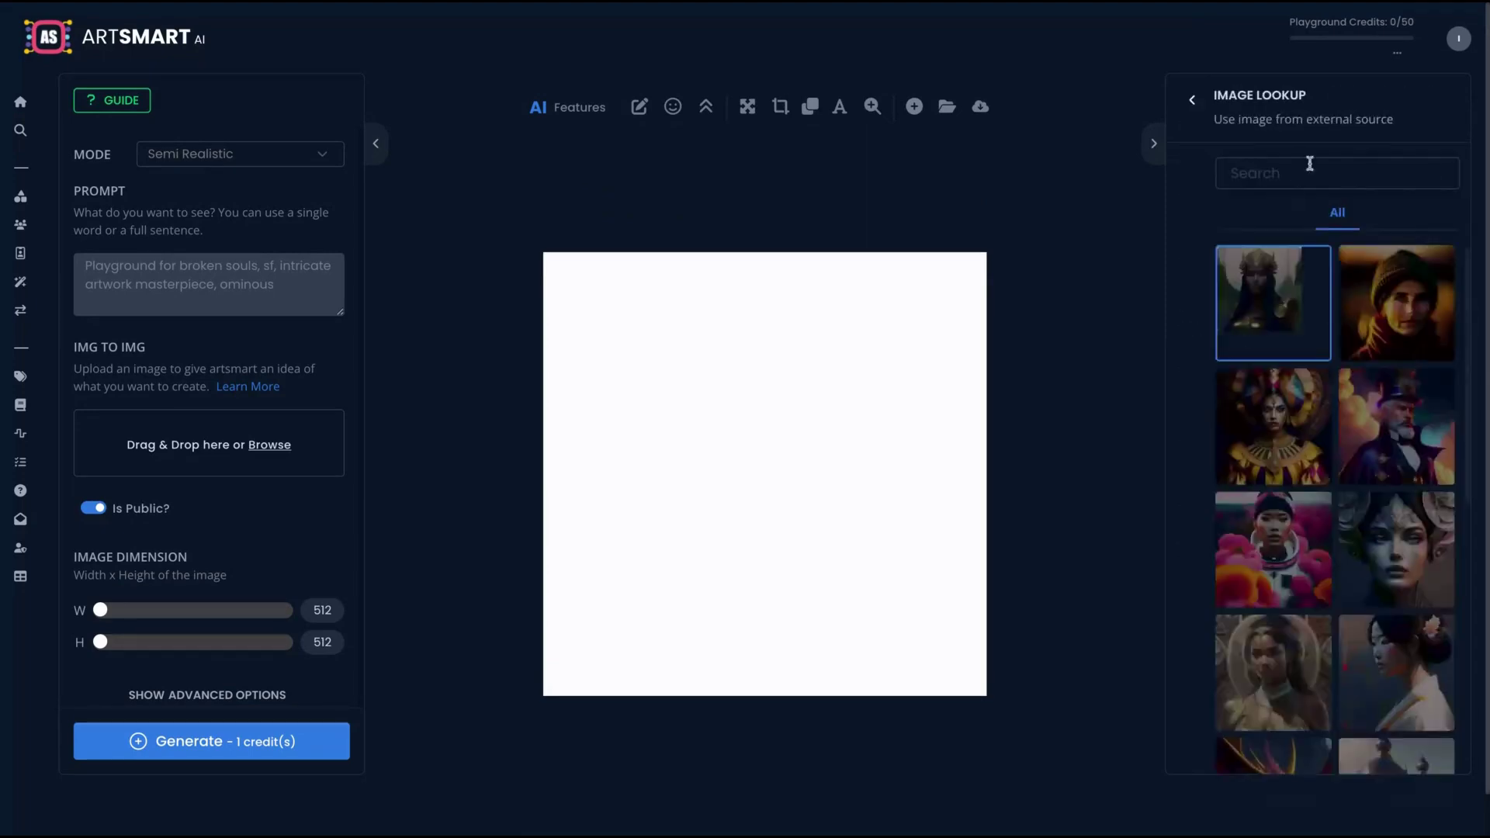
{"action": "scroll", "coordinate": [1273, 284], "scroll_direction": "down", "scroll_amount": 5}
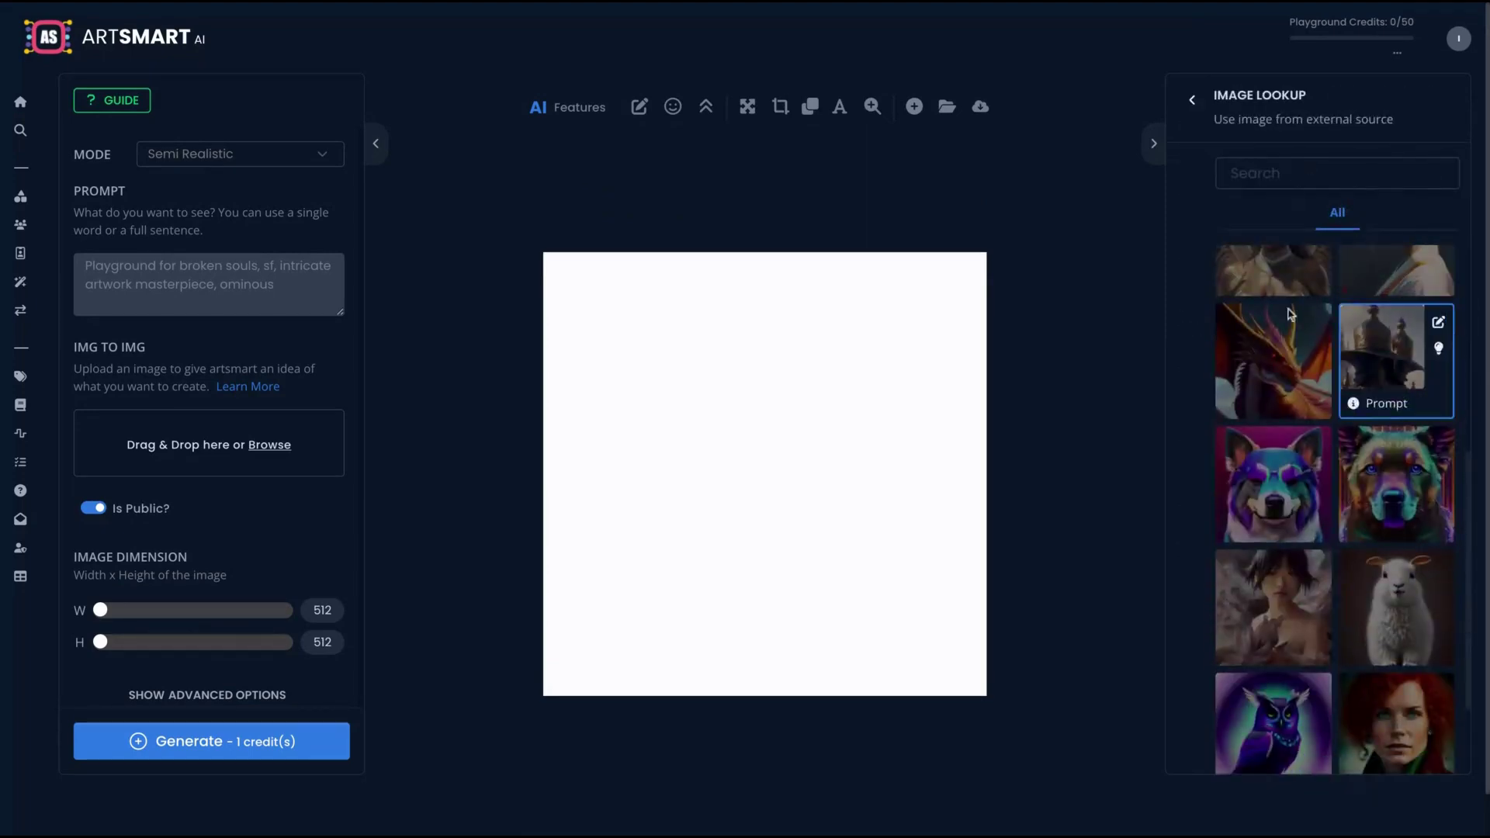
{"action": "left_click", "coordinate": [1192, 99]}
Review the camera angle styles and add Rembrandt as the artist in the prompt
{"action": "left_click", "coordinate": [1244, 355]}
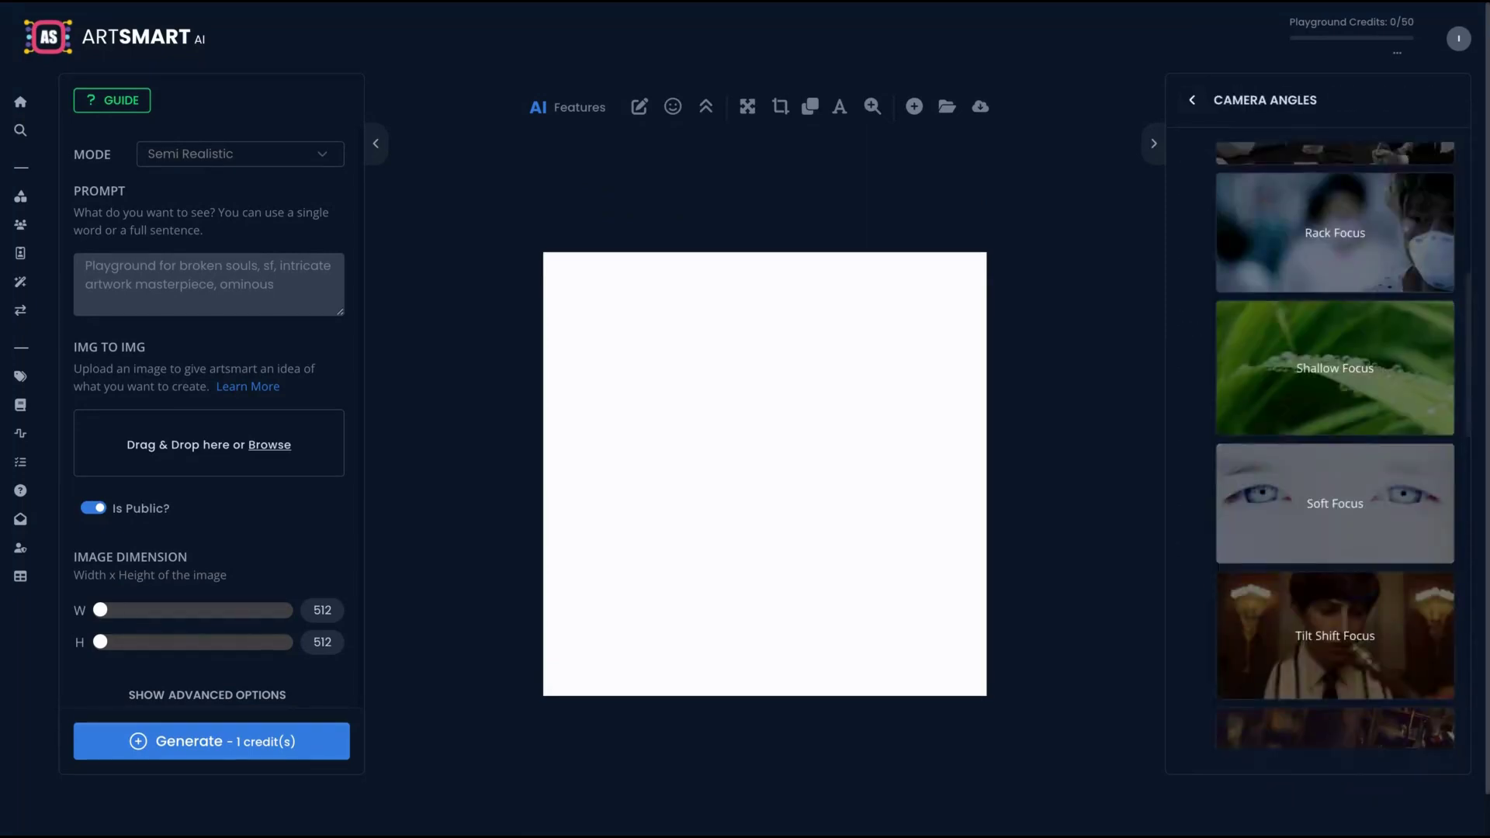
{"action": "scroll", "coordinate": [1335, 447], "scroll_direction": "down", "scroll_amount": 3}
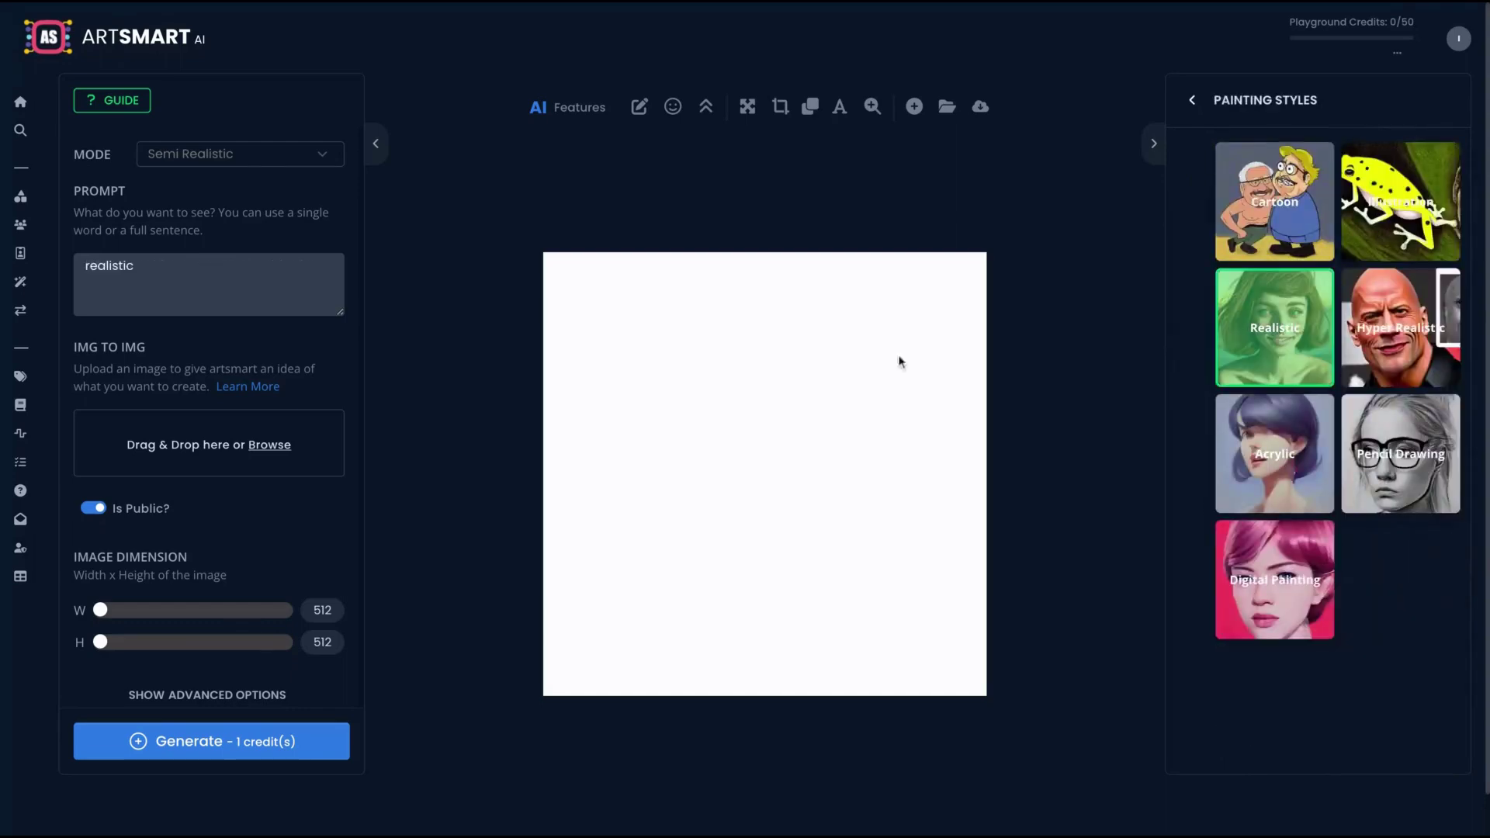
{"action": "left_click", "coordinate": [1192, 99]}
{"action": "left_click", "coordinate": [1304, 527]}
{"action": "left_click", "coordinate": [1289, 332]}
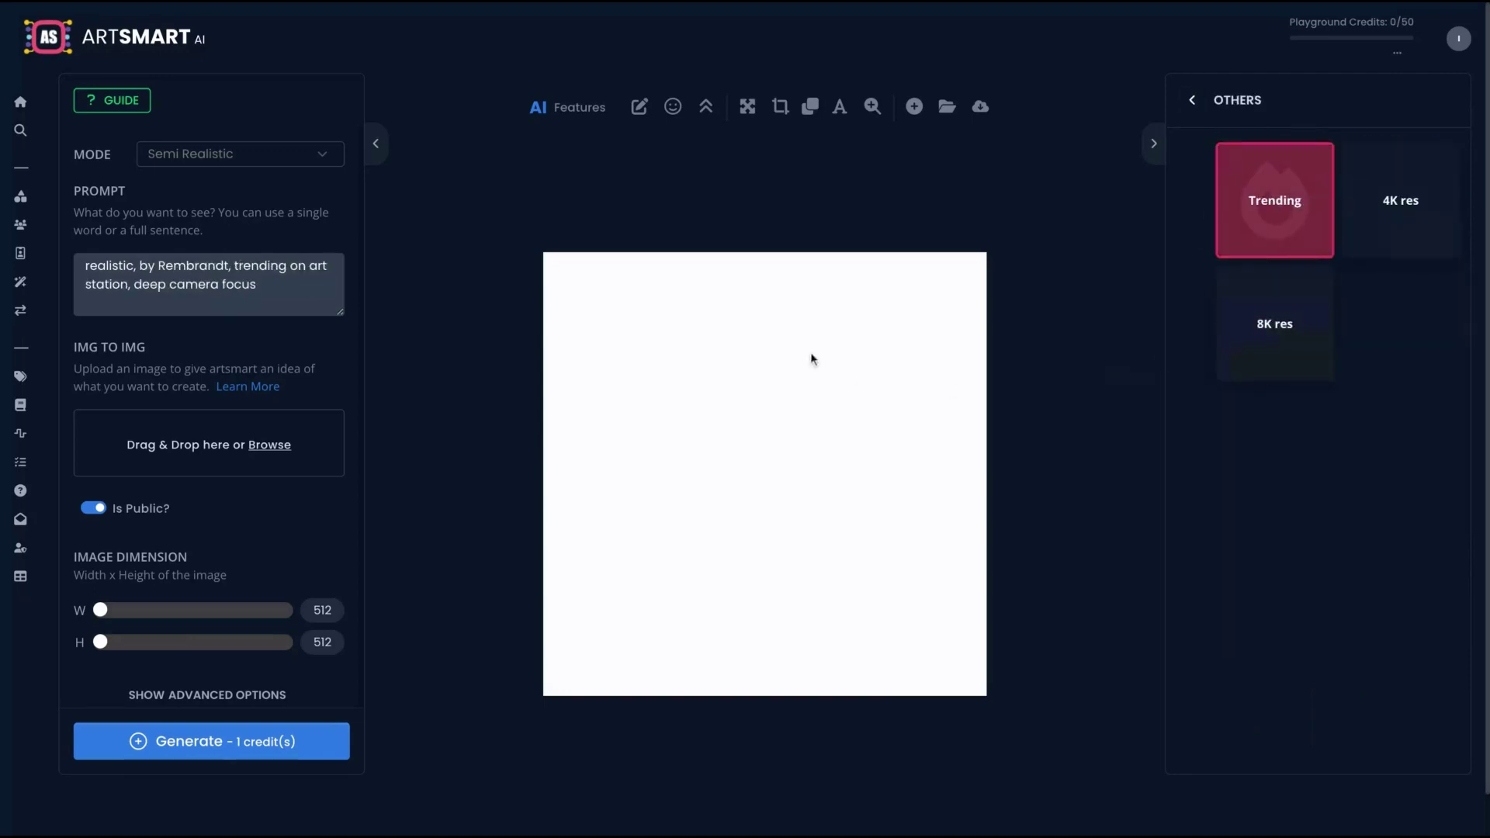
Insert 'Naruto,' at the start of the prompt, leaving Semi Realistic mode unchanged
{"action": "left_click", "coordinate": [1192, 99]}
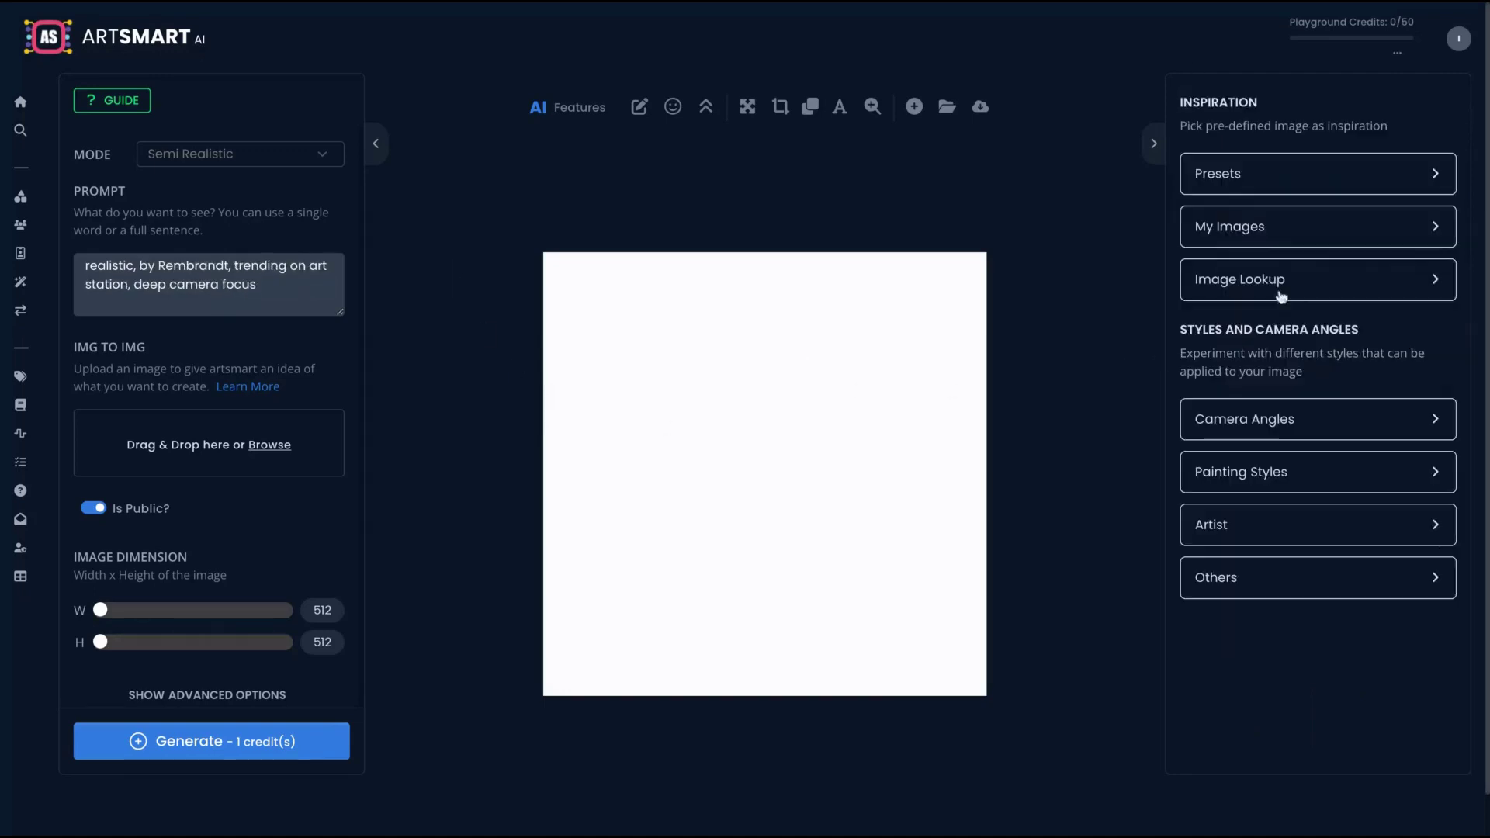
{"action": "left_click", "coordinate": [86, 267]}
{"action": "type", "text": "Naruto,"}
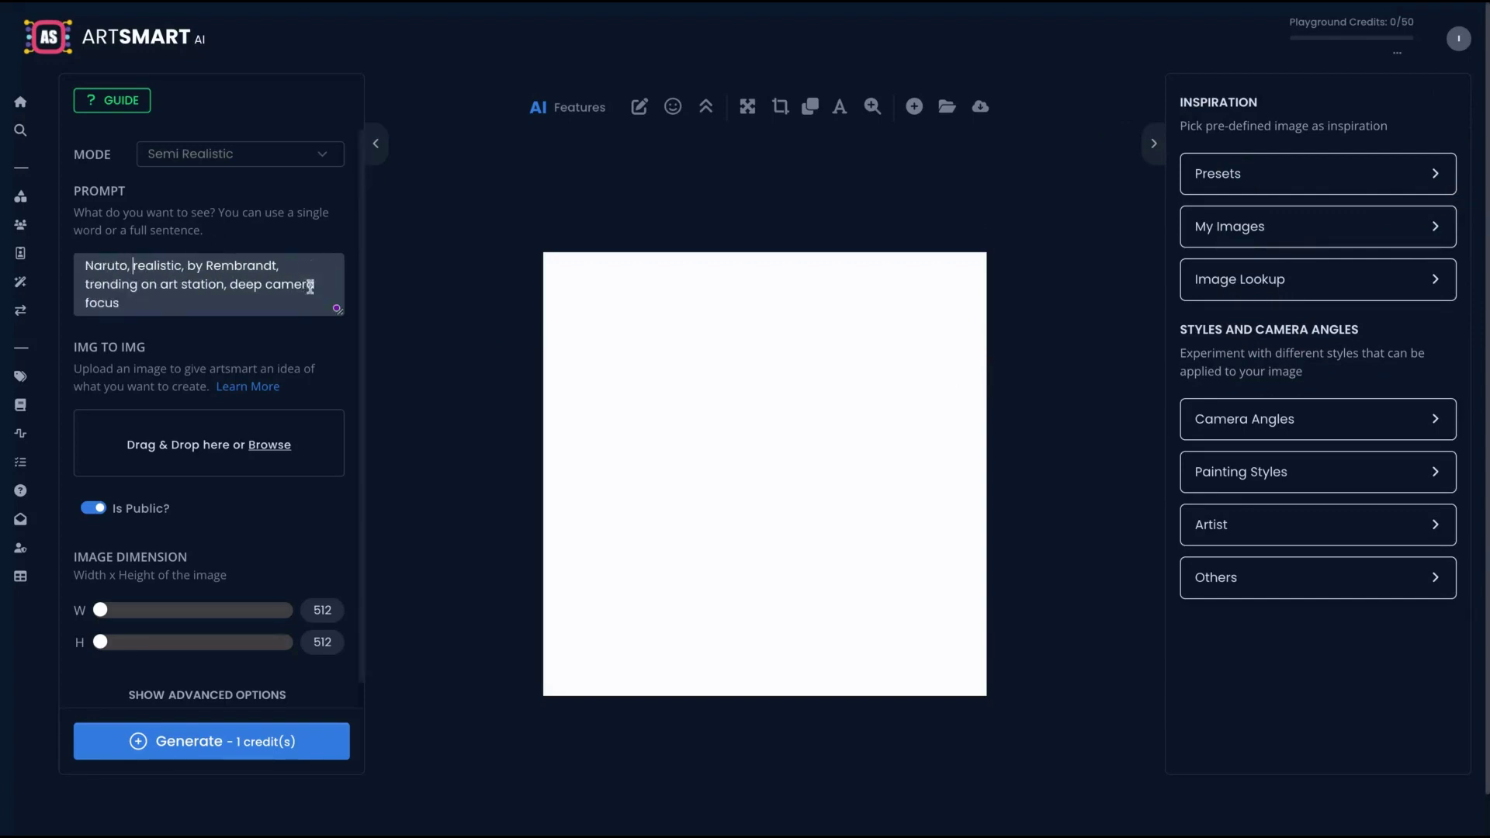
{"action": "left_click", "coordinate": [326, 163]}
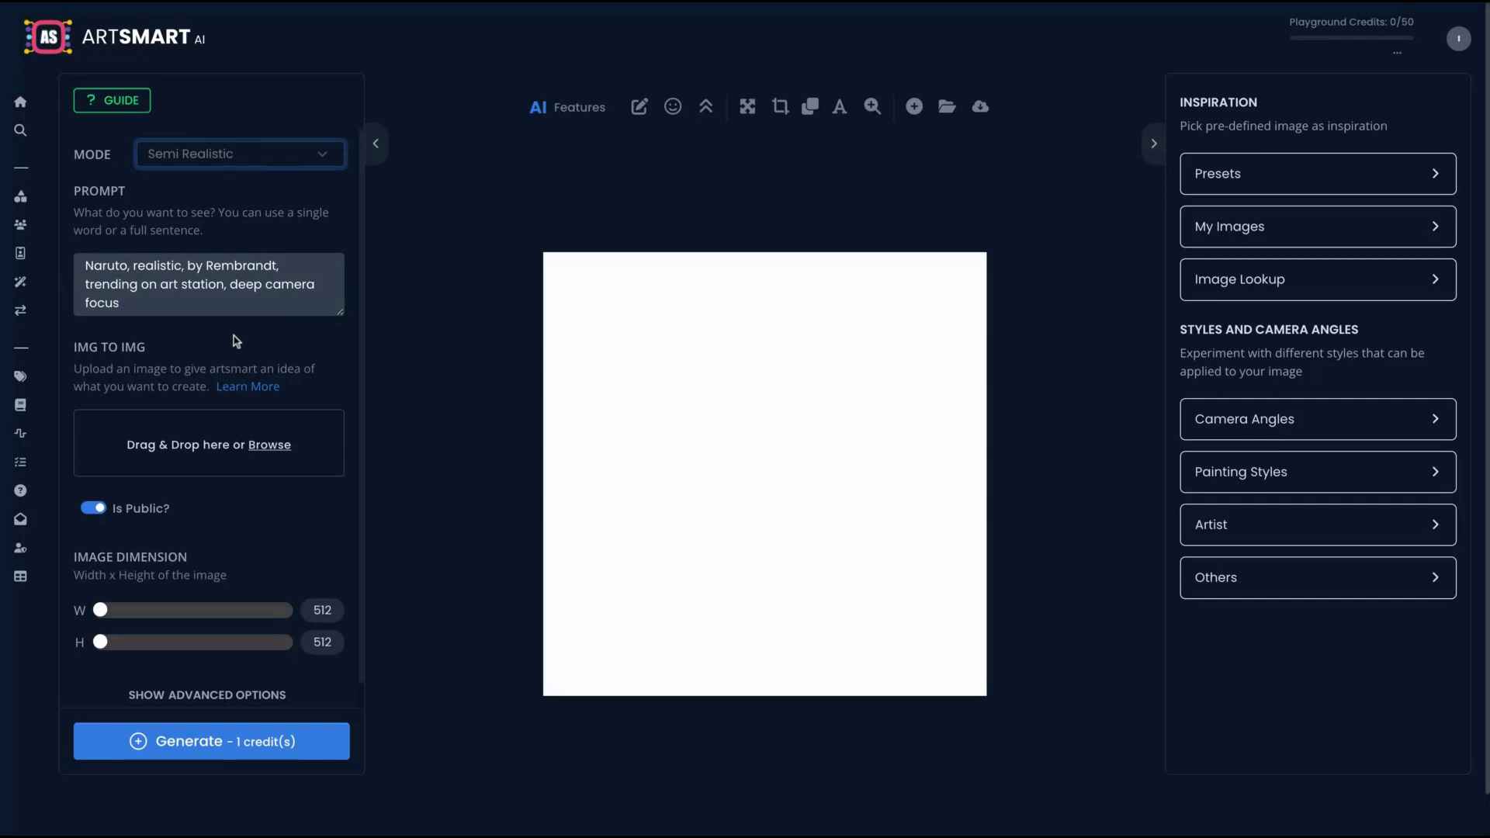
{"action": "left_click", "coordinate": [1097, 6]}
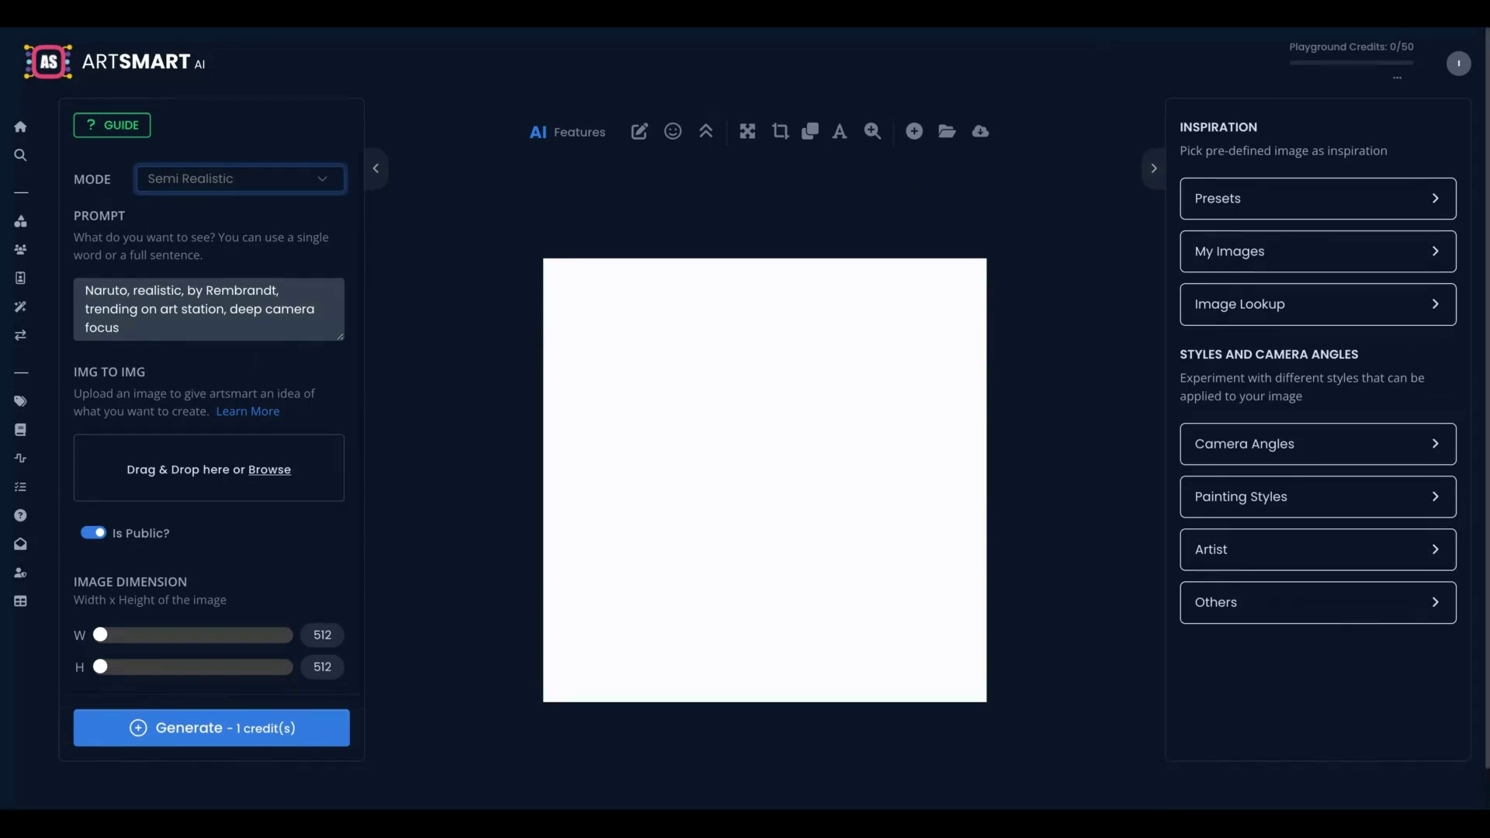
Show advanced options and review prompt strength 0.8, 20 inference steps and the negative prompt
{"action": "scroll", "coordinate": [240, 619], "scroll_direction": "down", "scroll_amount": 3}
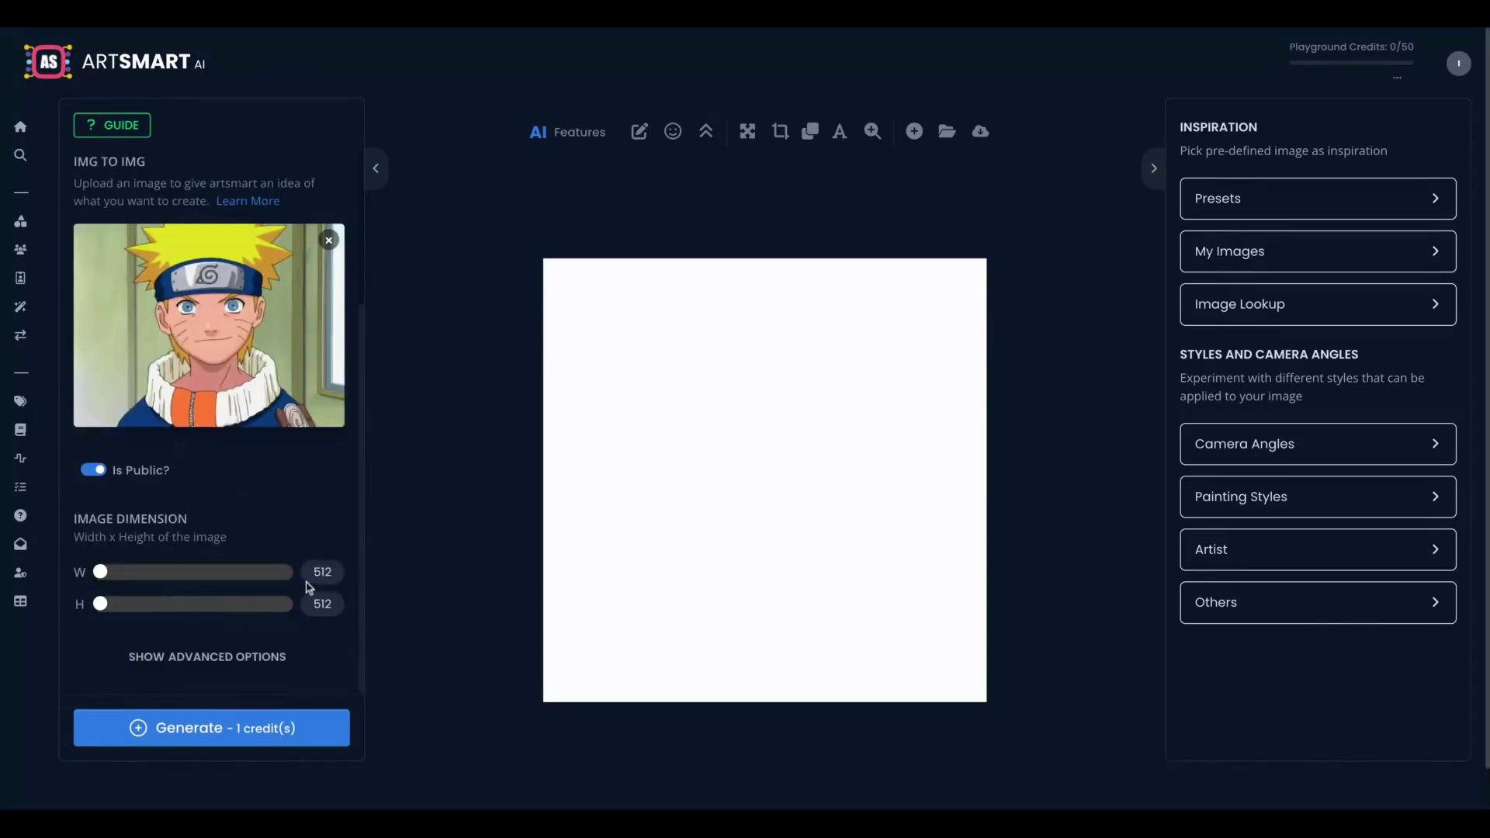
{"action": "left_click", "coordinate": [207, 665]}
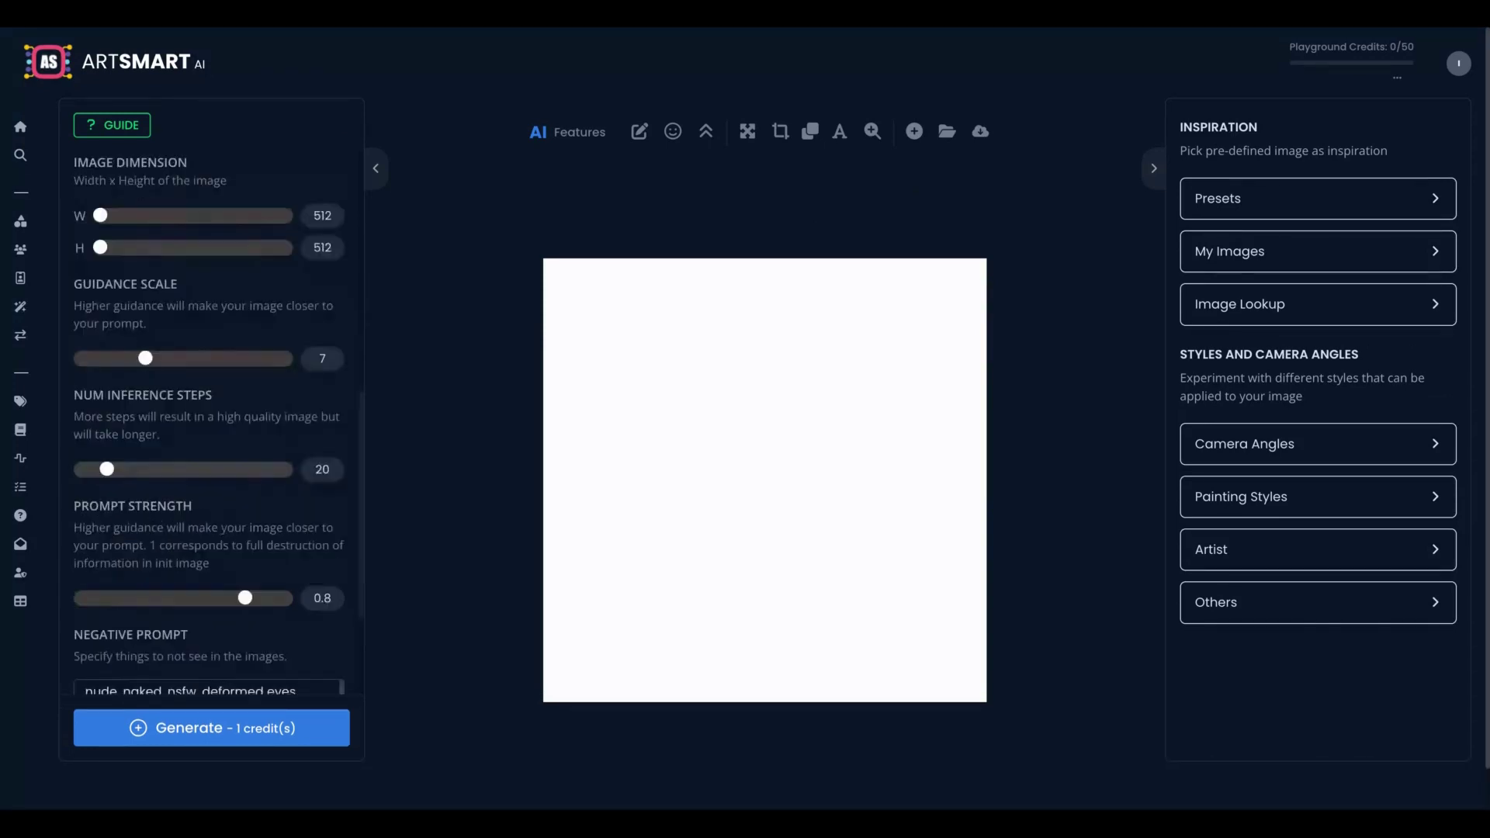
{"action": "scroll", "coordinate": [204, 349], "scroll_direction": "down", "scroll_amount": 3}
{"action": "scroll", "coordinate": [208, 361], "scroll_direction": "up", "scroll_amount": 1}
{"action": "scroll", "coordinate": [193, 326], "scroll_direction": "down", "scroll_amount": 1}
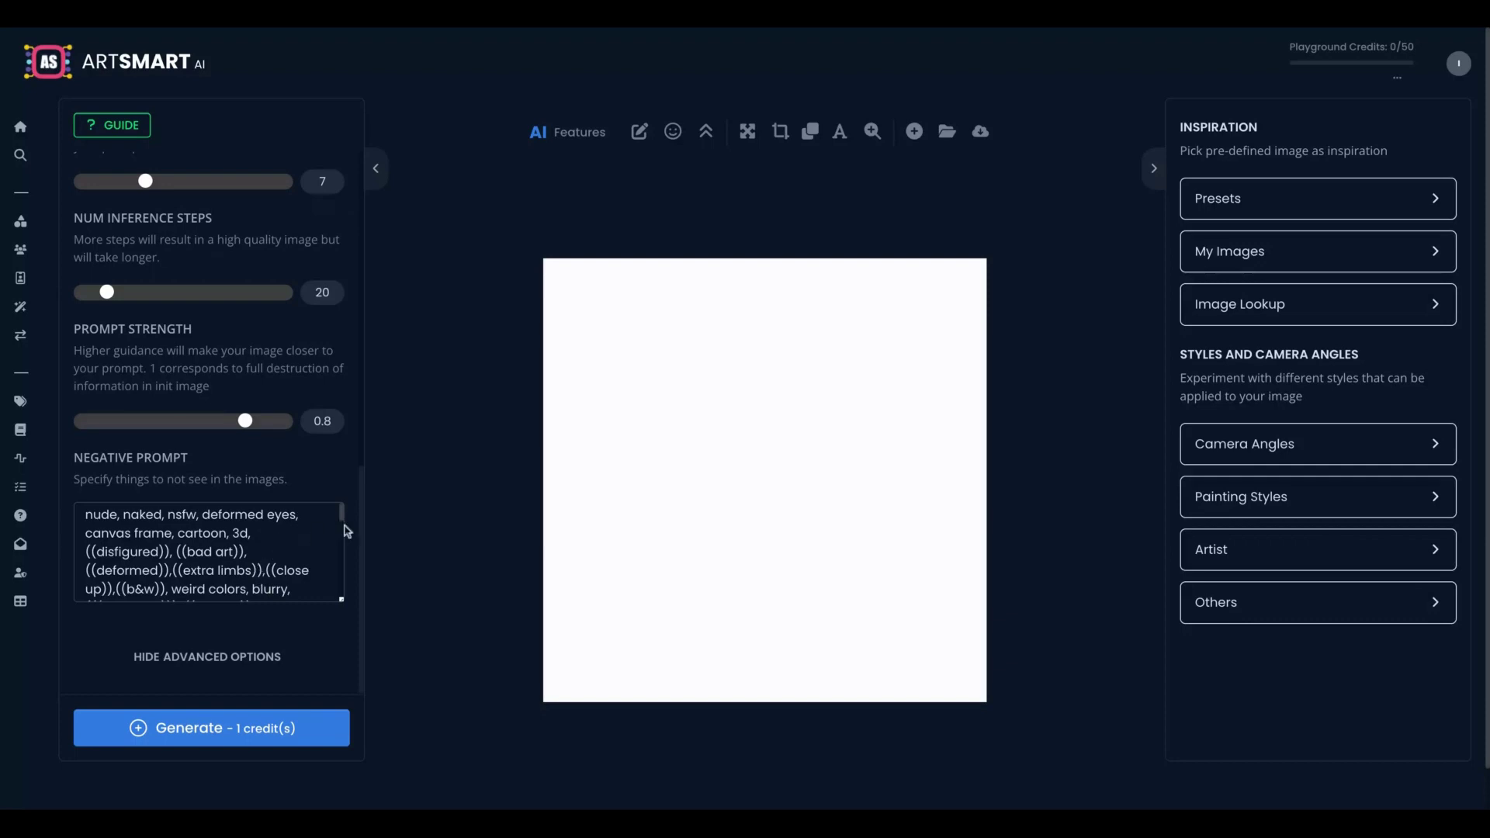
{"action": "scroll", "coordinate": [307, 513], "scroll_direction": "up", "scroll_amount": 10}
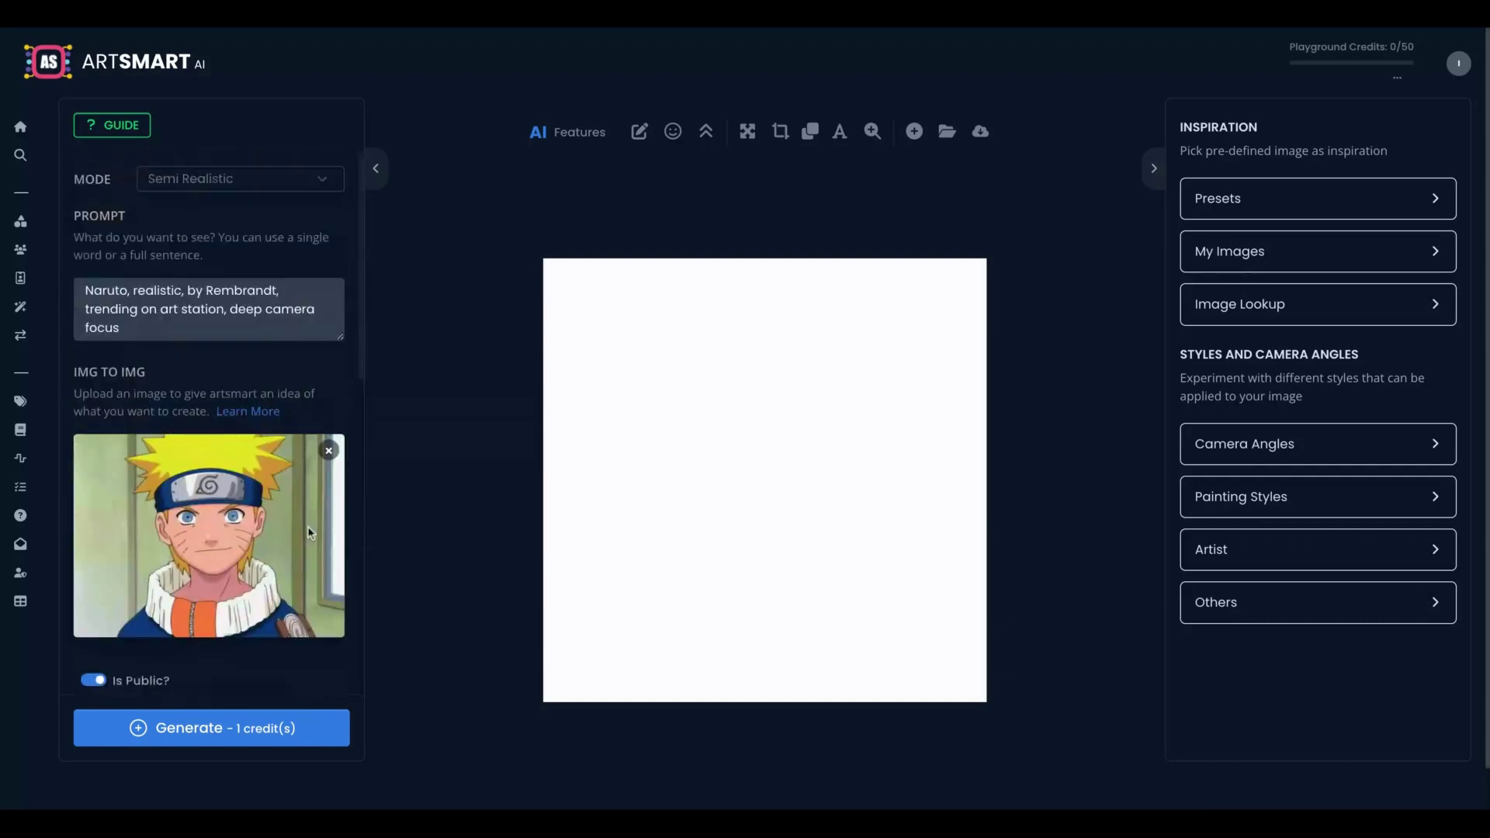
Generate the realistic Naruto portrait and apply Face Enhance to fix its face
{"action": "left_click", "coordinate": [253, 738]}
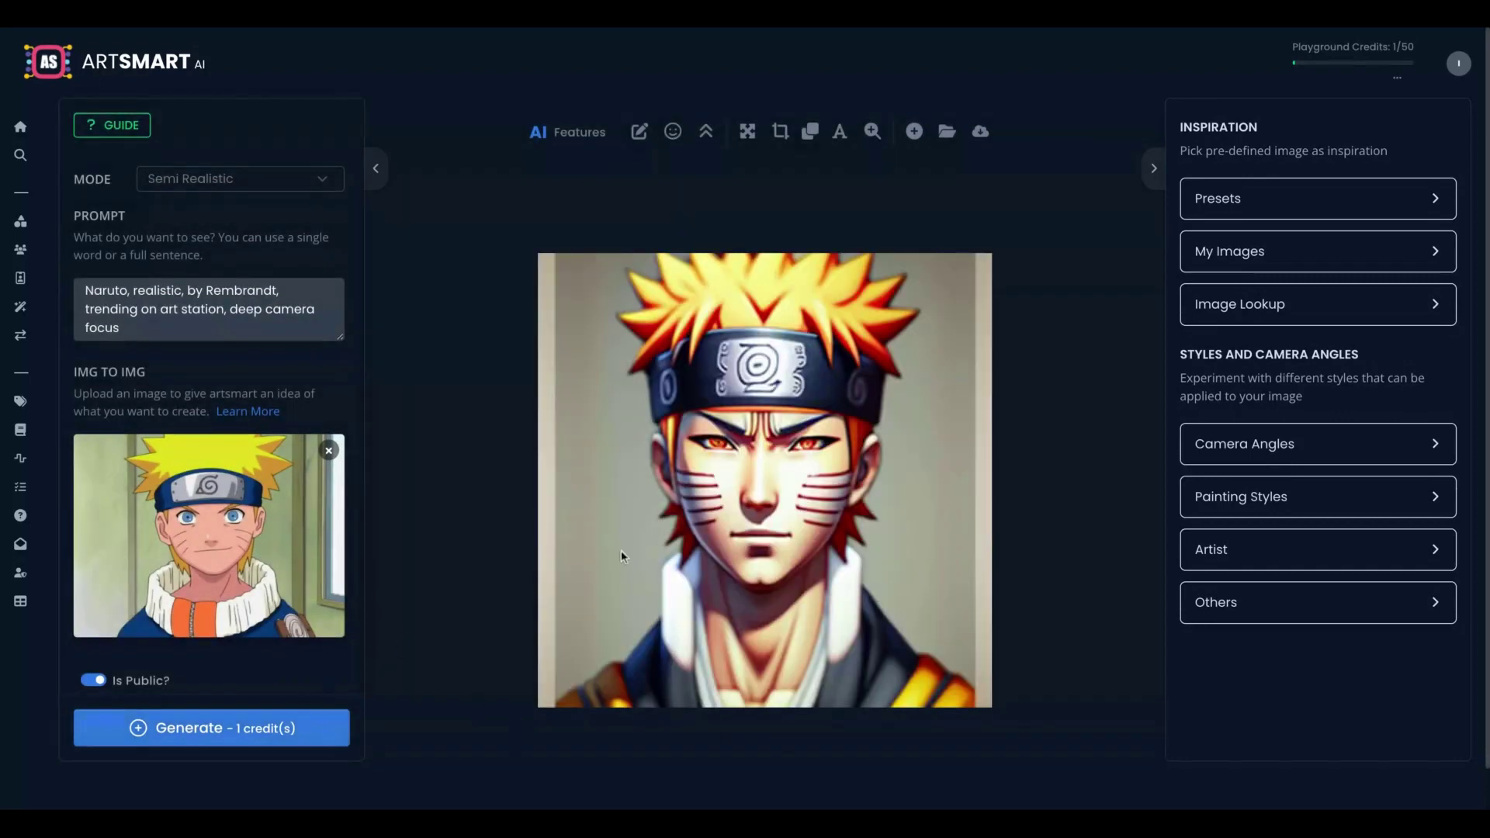
{"action": "left_click", "coordinate": [674, 134]}
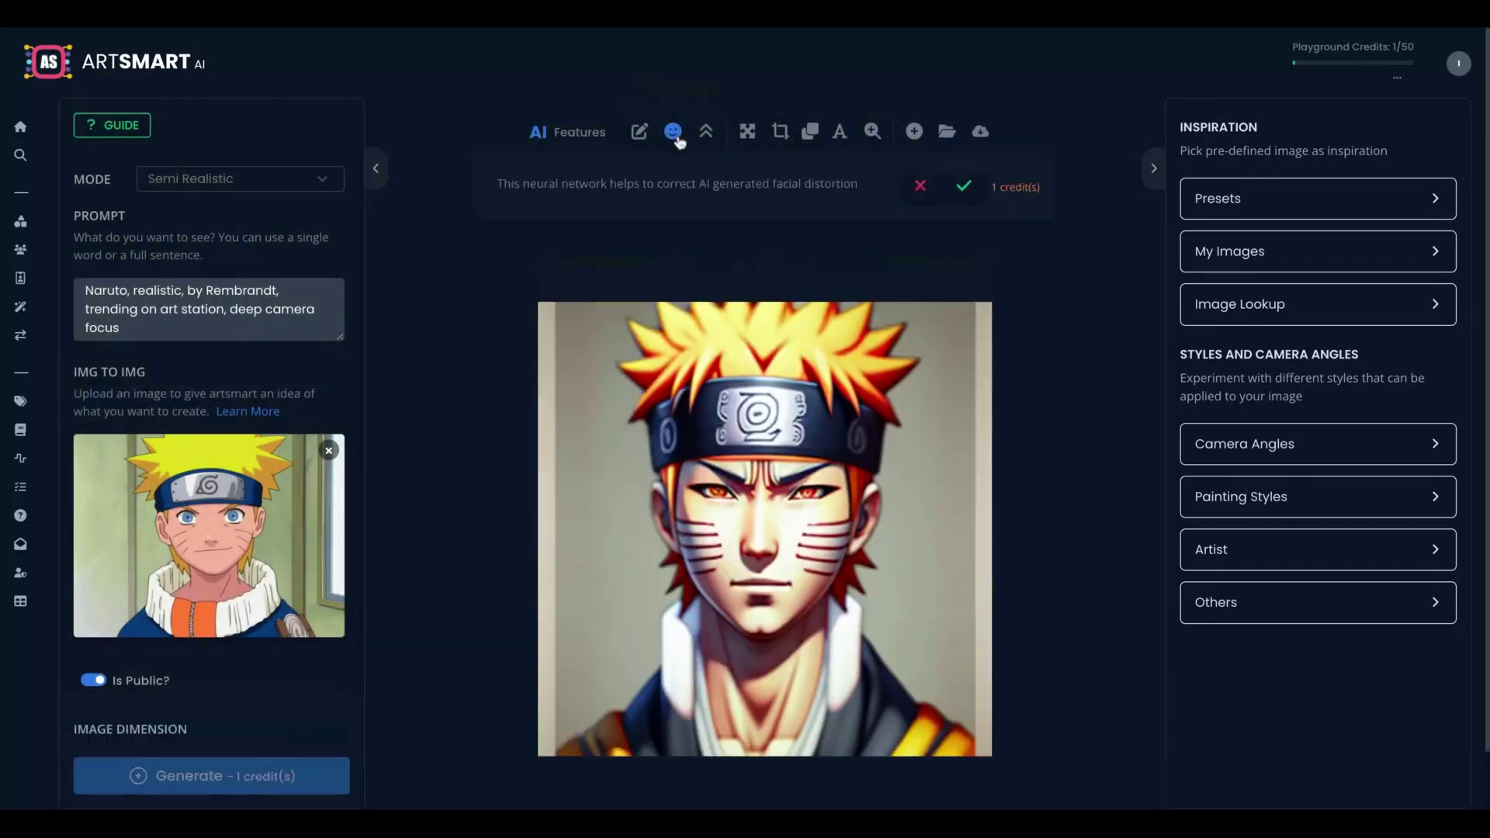
{"action": "left_click", "coordinate": [966, 186]}
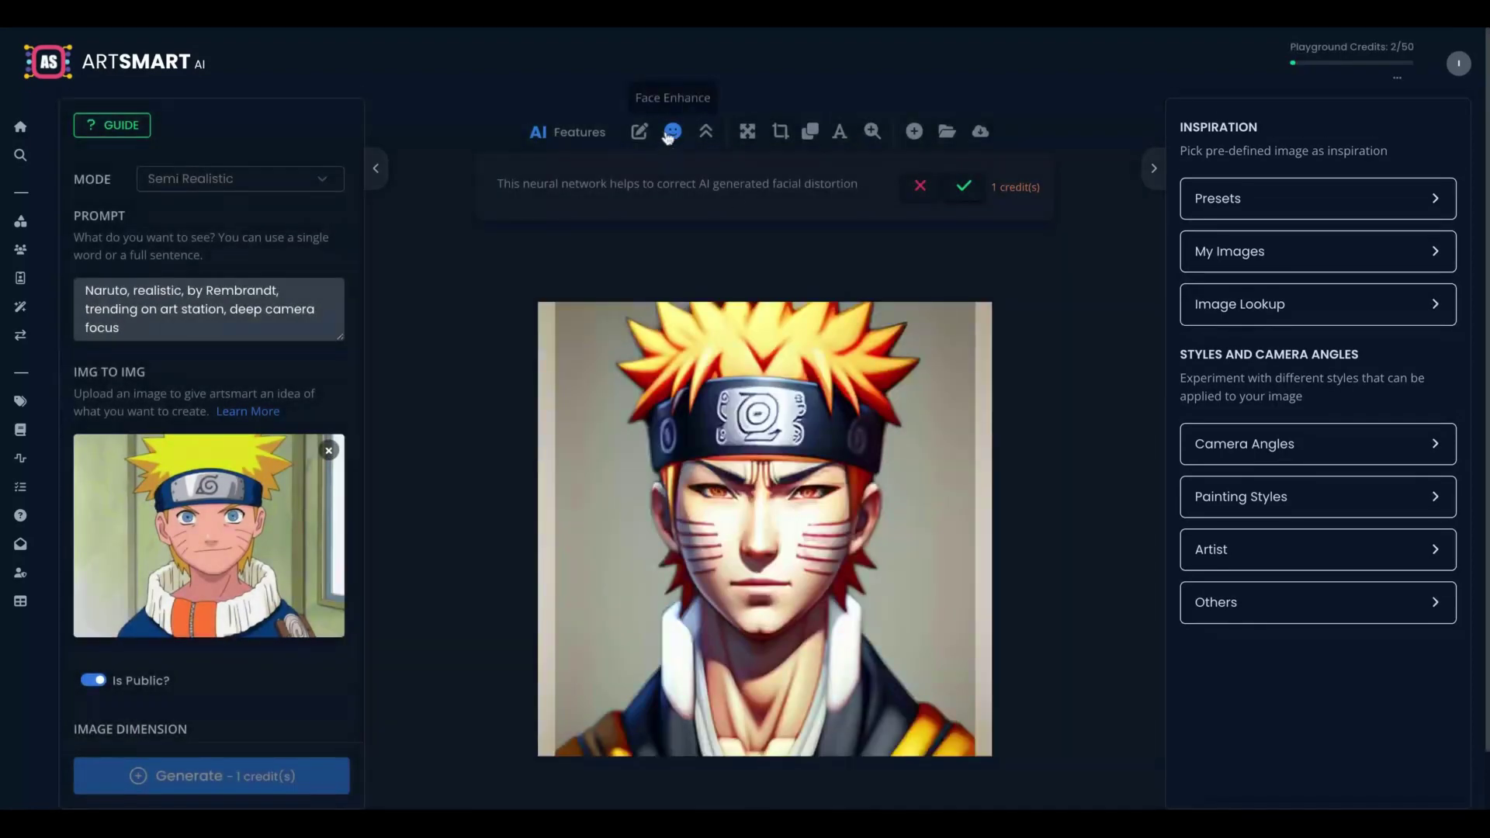
{"action": "left_click", "coordinate": [707, 133]}
{"action": "left_click", "coordinate": [707, 135]}
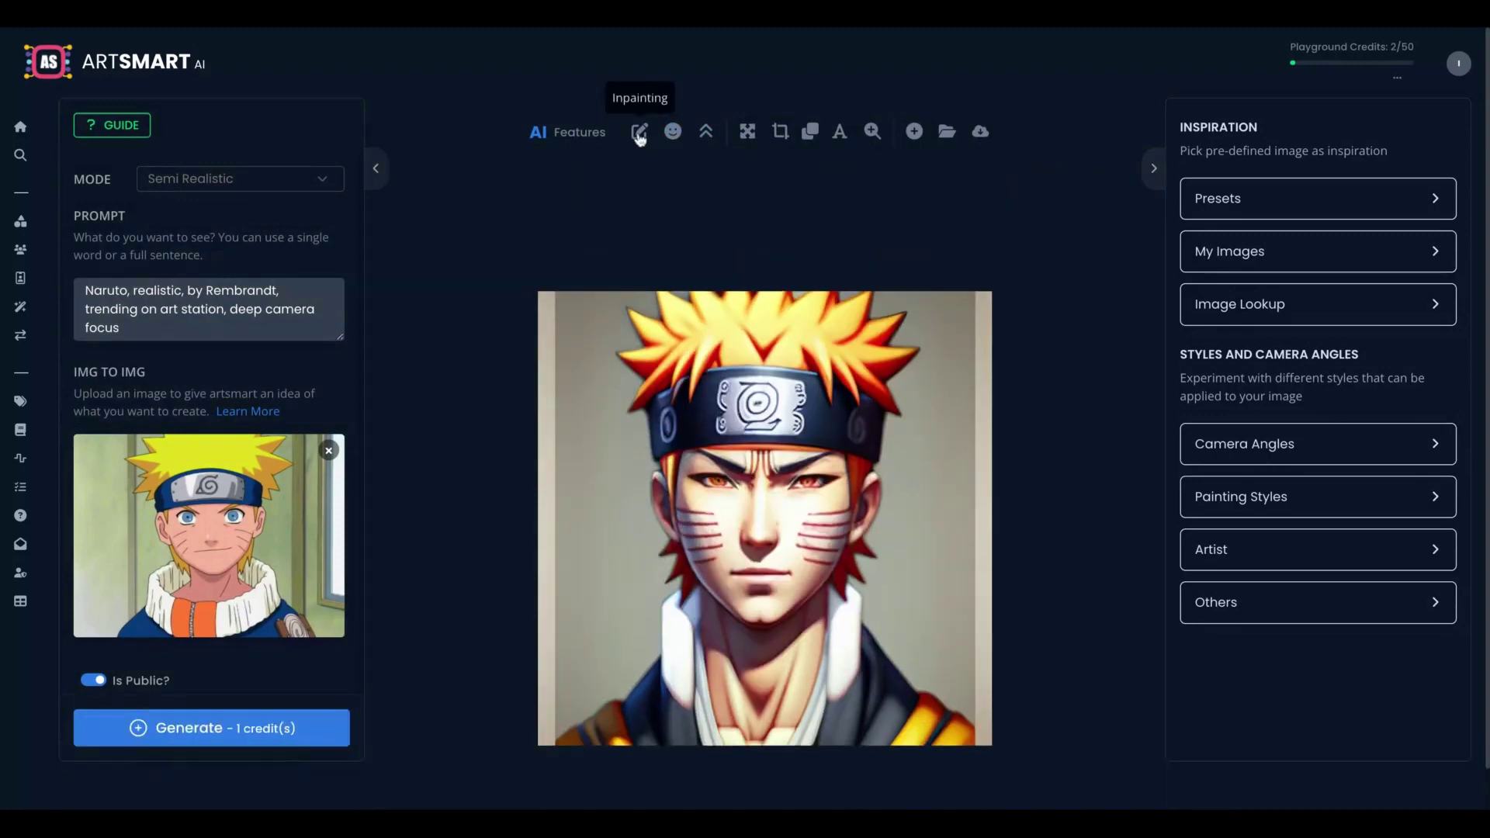
{"action": "left_click", "coordinate": [640, 135]}
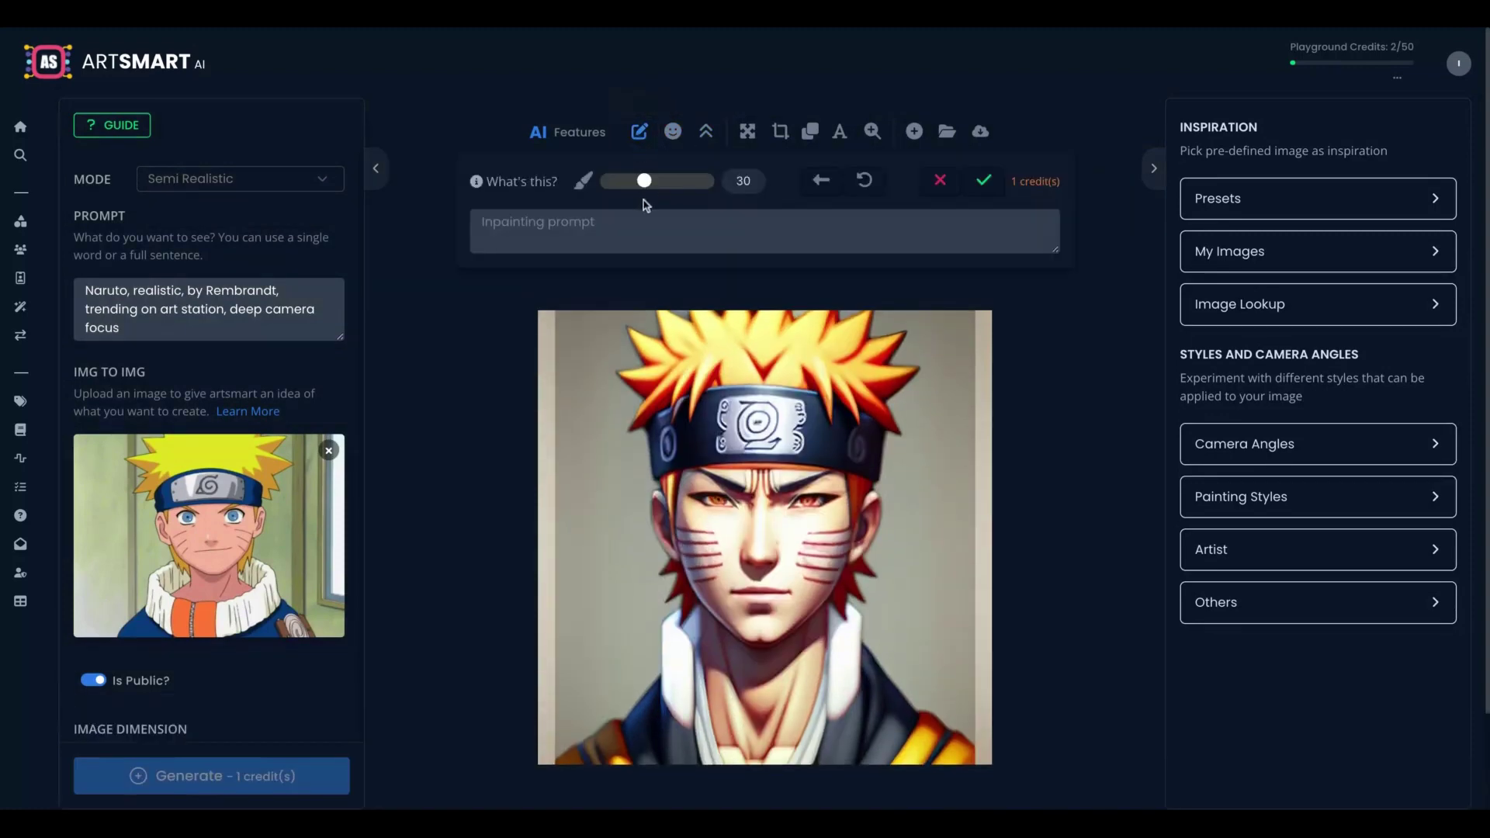
{"action": "left_click", "coordinate": [647, 187]}
{"action": "mouse_move", "coordinate": [493, 183]}
{"action": "left_click", "coordinate": [940, 181]}
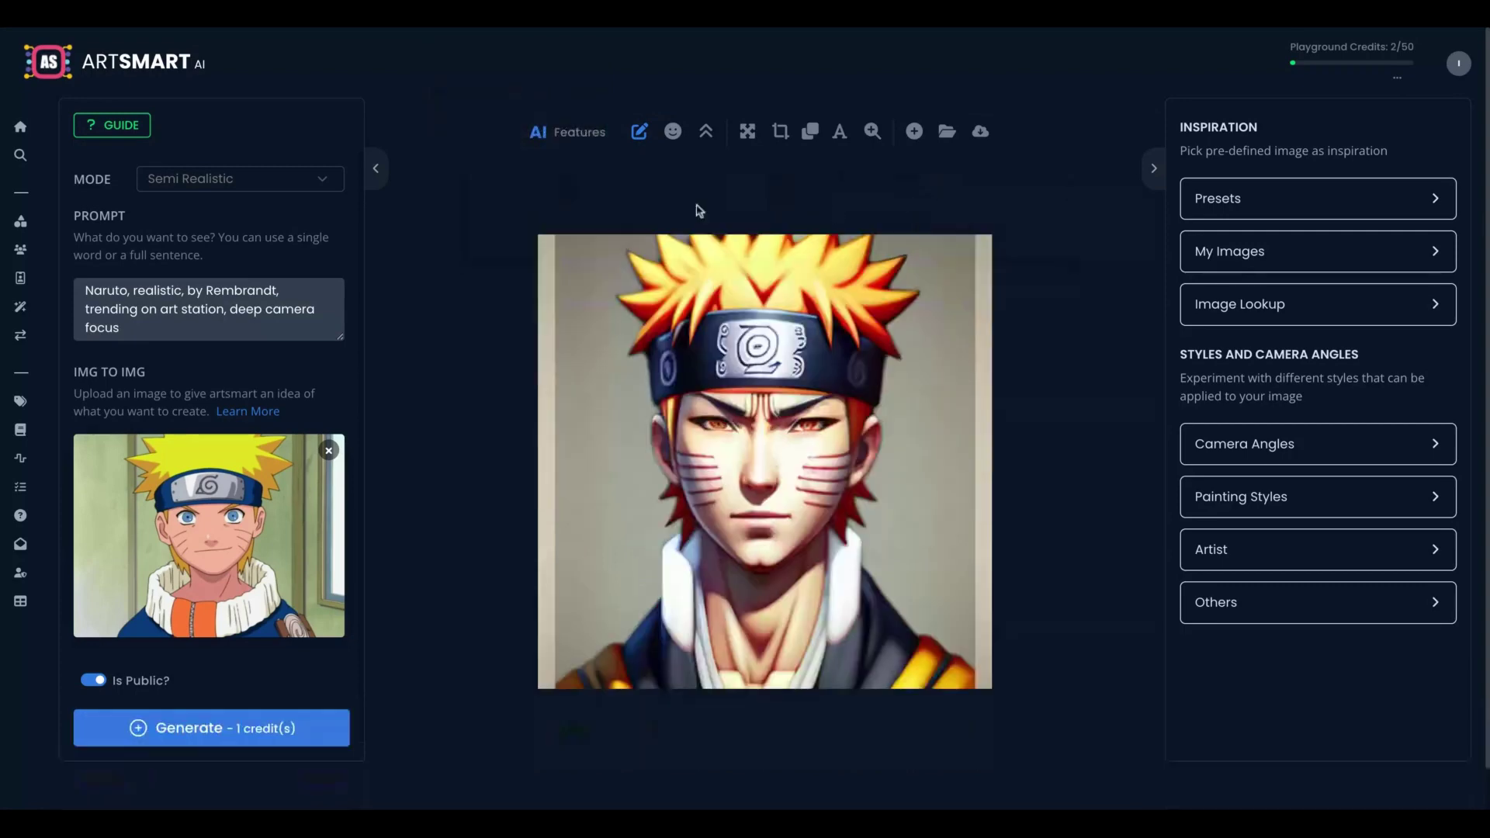
Add a 'Text here' placeholder text element onto the Naruto portrait
{"action": "left_click", "coordinate": [839, 134]}
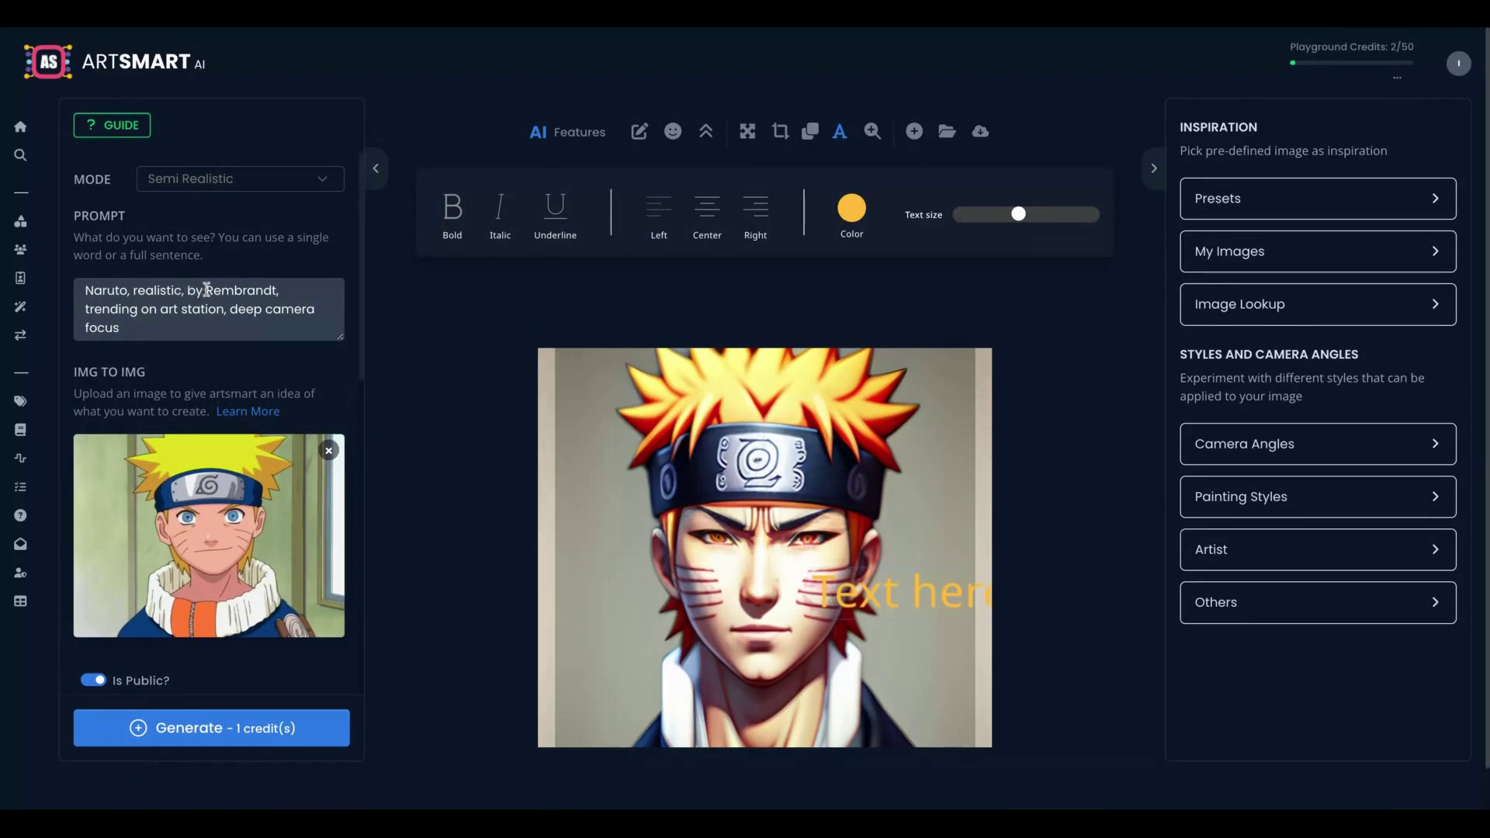
Change the prompt to 'anime, by Bansky' and face-enhance the resulting anime Naruto
{"action": "left_click_drag", "start_coordinate": [206, 289], "coordinate": [323, 323]}
{"action": "type", "text": "Bansky"}
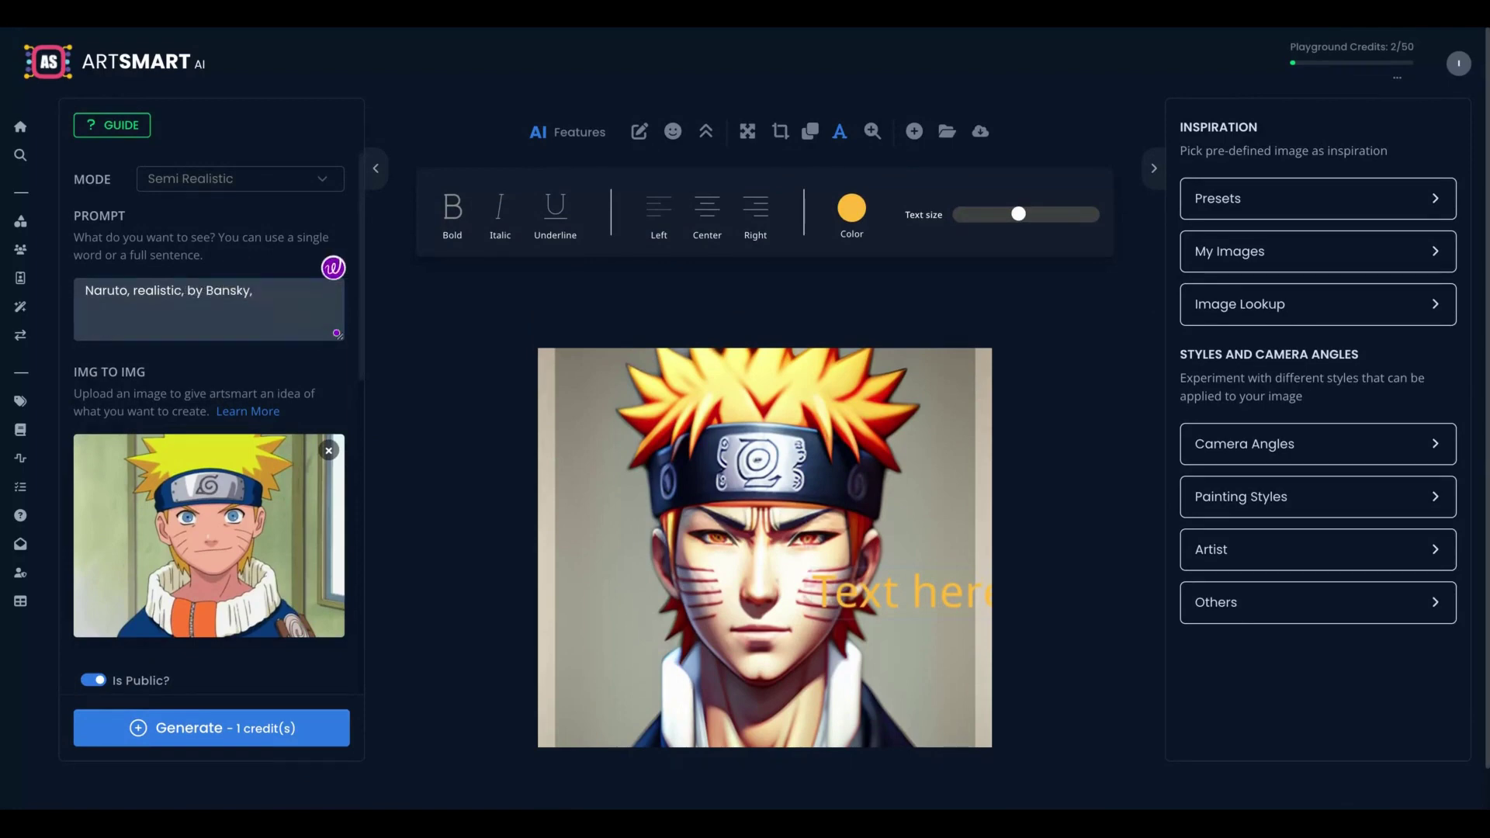
{"action": "key", "text": "ctrl+Left"}
{"action": "key", "text": "ctrl+Left"}
{"action": "type", "text": "anime,"}
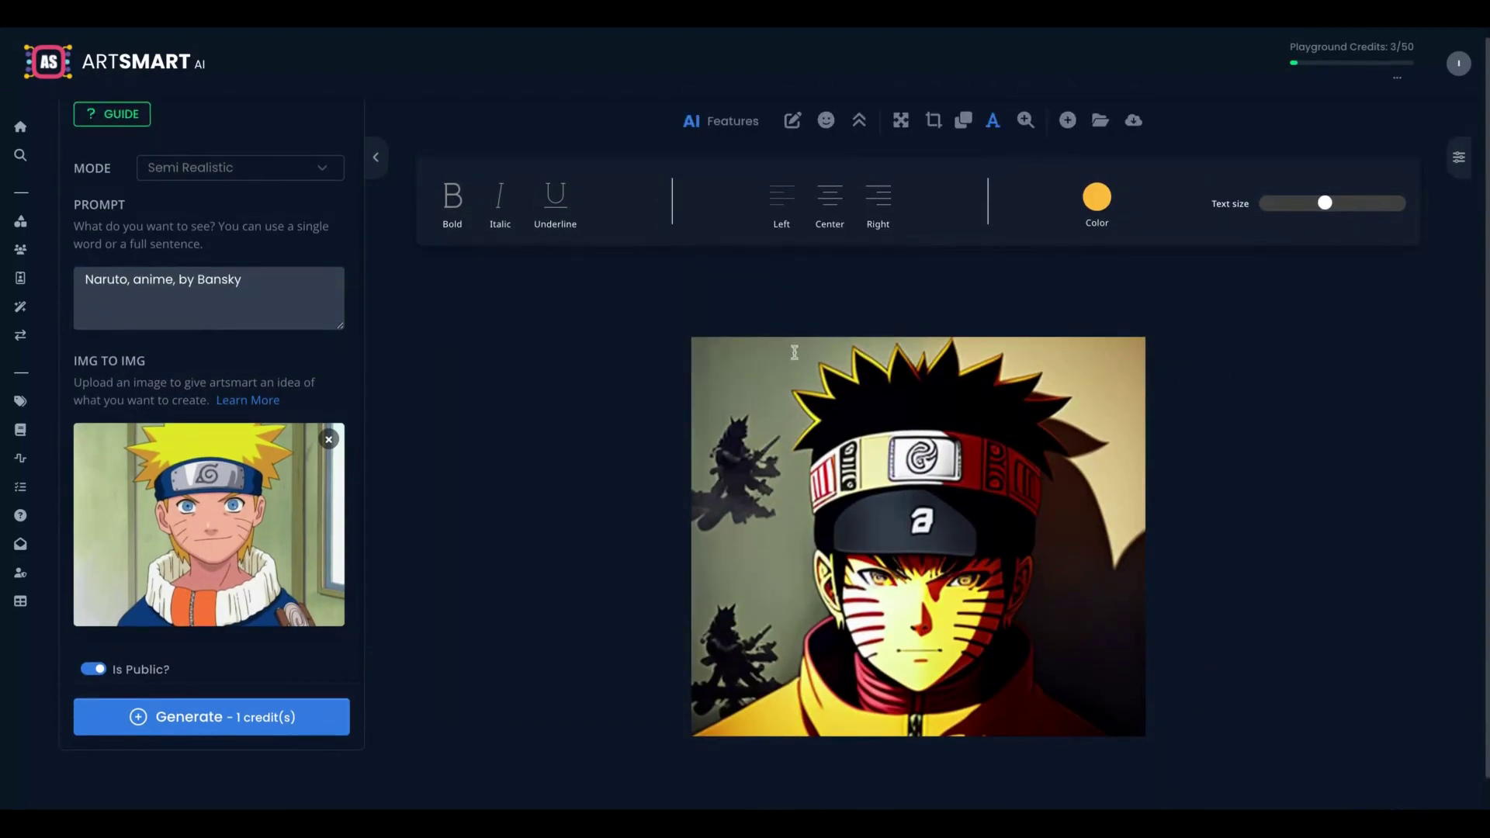
{"action": "left_click", "coordinate": [828, 120]}
{"action": "left_click", "coordinate": [1118, 175]}
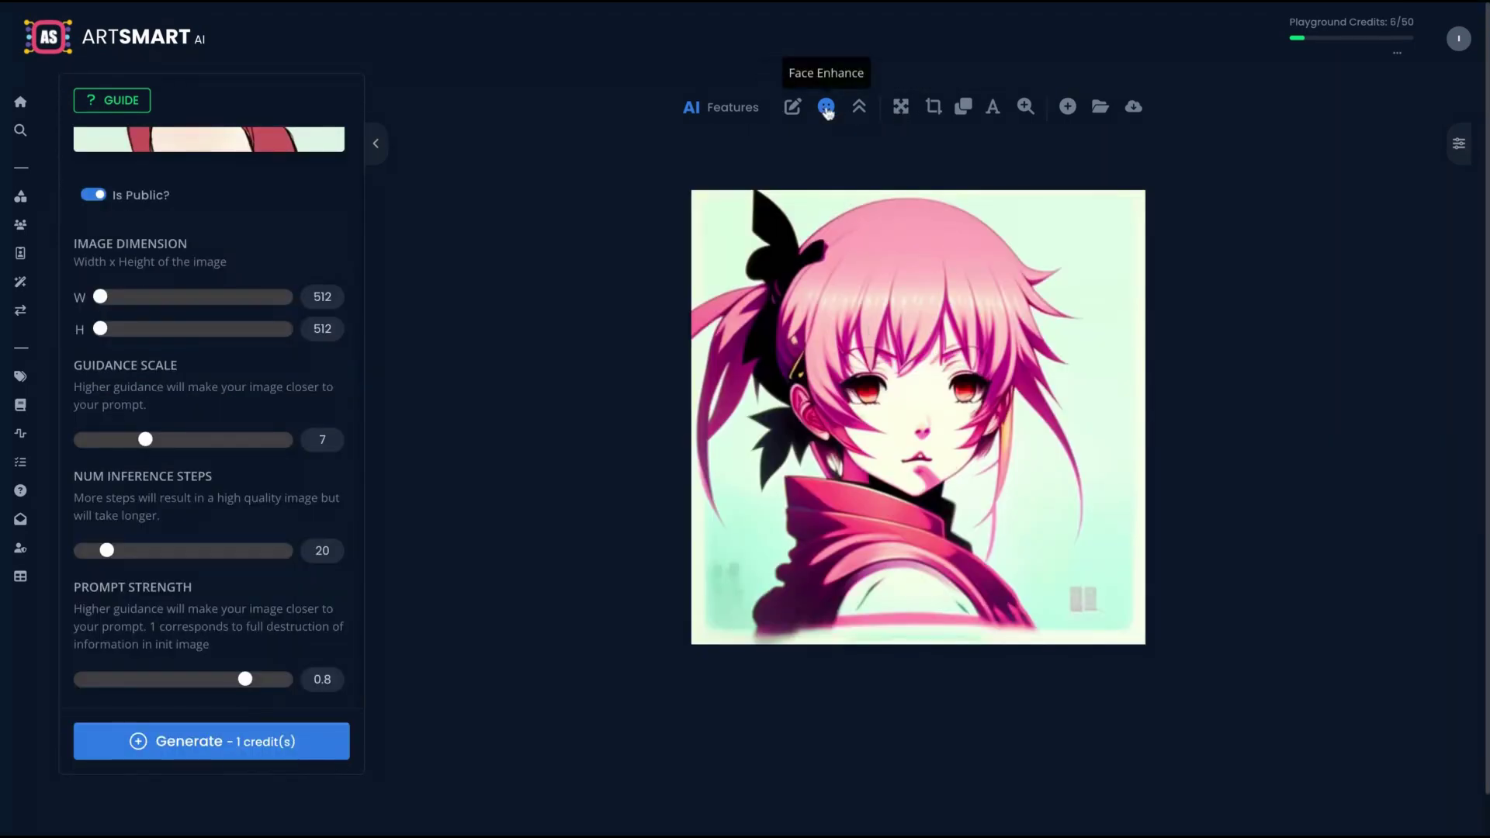
Face-enhance the pink-haired Sakura image and remove the image-to-image reference
{"action": "left_click", "coordinate": [827, 109]}
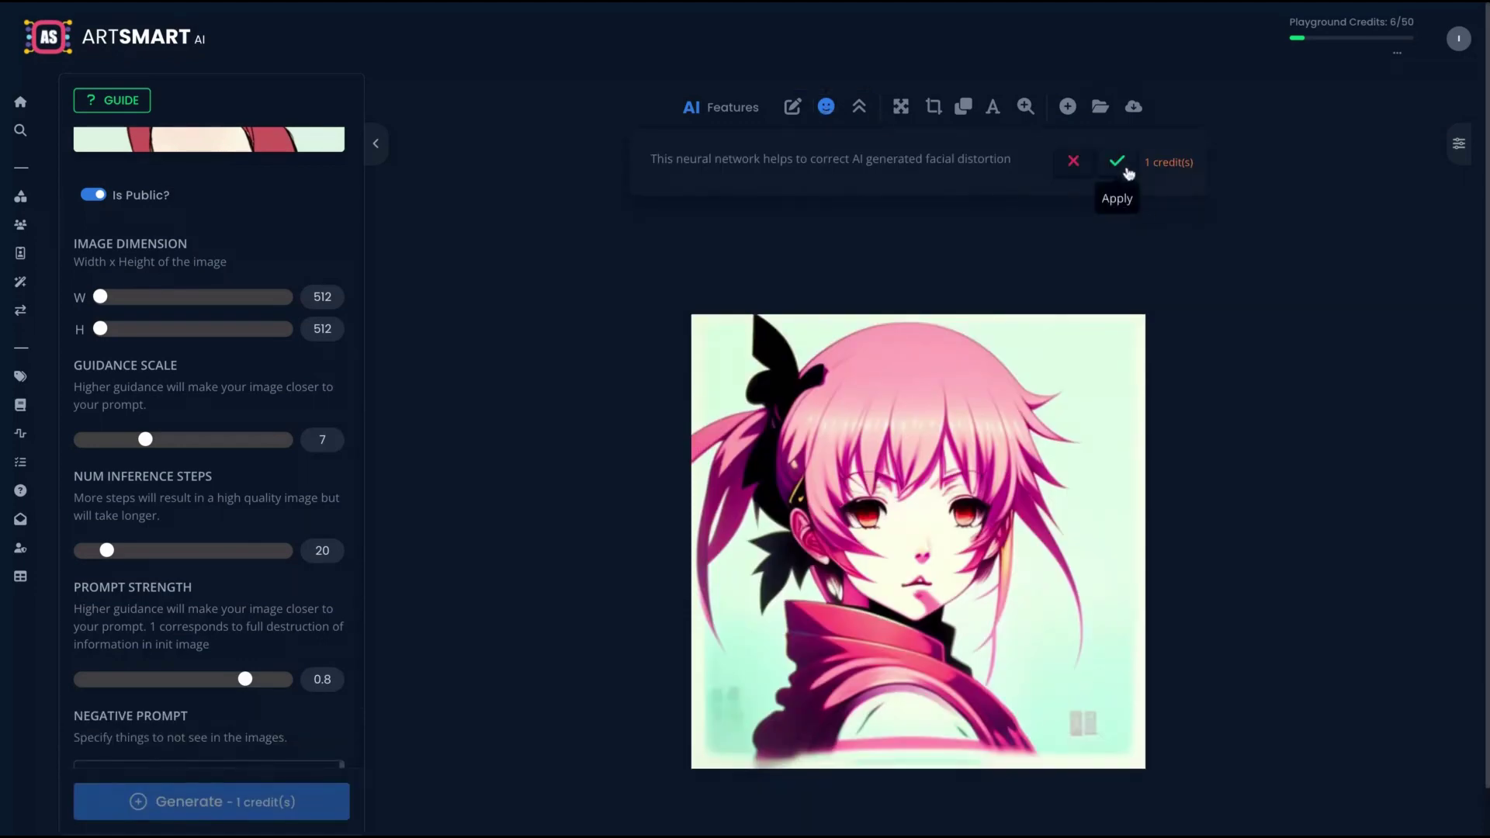
{"action": "left_click", "coordinate": [1124, 166]}
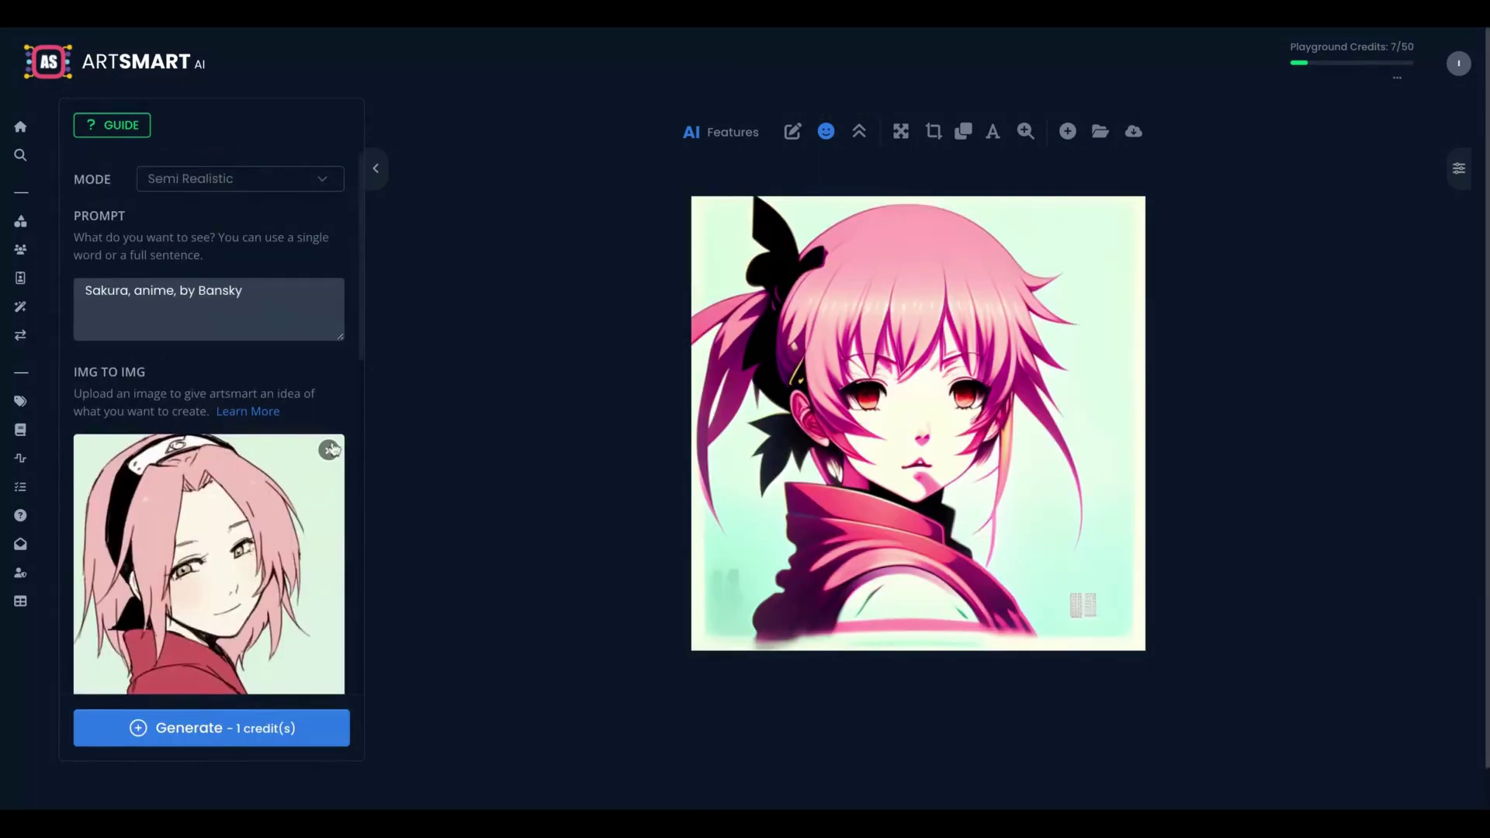
{"action": "left_click", "coordinate": [334, 444]}
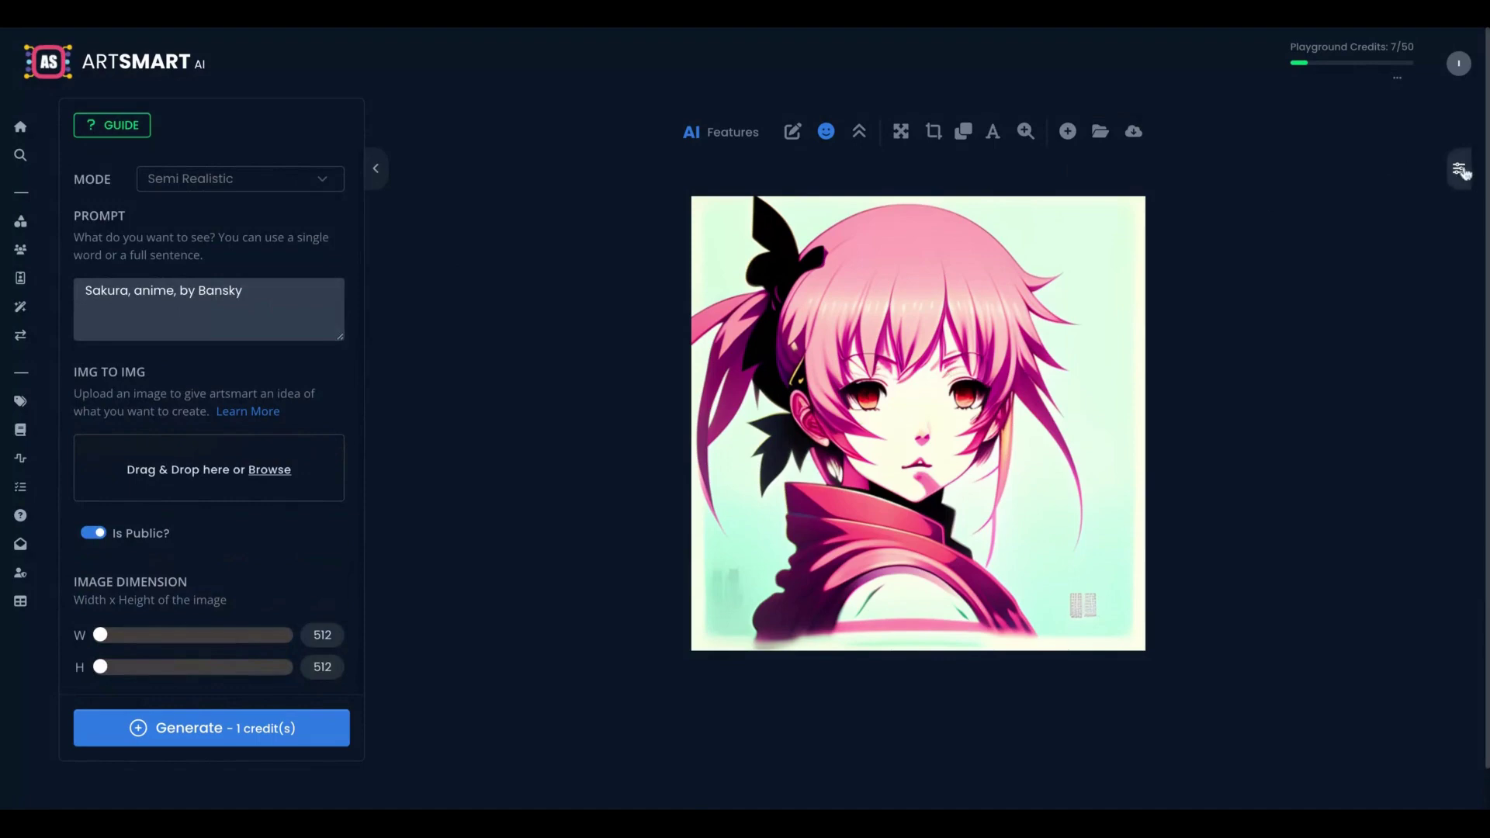
Add the Cyberpunk preset prompt and trim the old style words after 'anime'
{"action": "left_click", "coordinate": [1459, 168]}
{"action": "left_click", "coordinate": [1397, 335]}
{"action": "scroll", "coordinate": [145, 301], "scroll_direction": "up", "scroll_amount": 3}
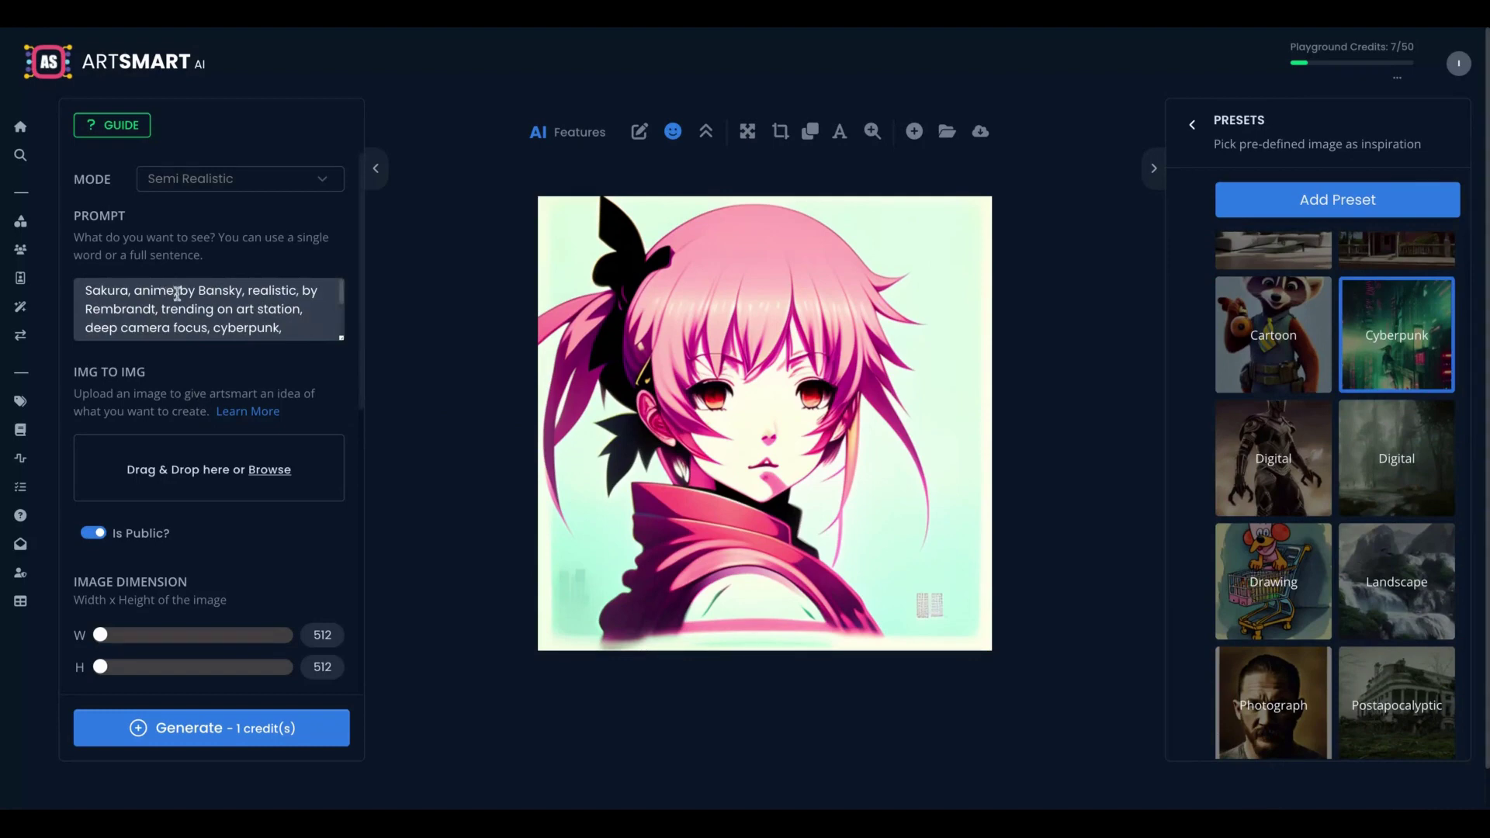
{"action": "left_click_drag", "start_coordinate": [174, 291], "coordinate": [200, 327]}
{"action": "key", "text": "BackSpace"}
{"action": "type", "text": ", photo"}
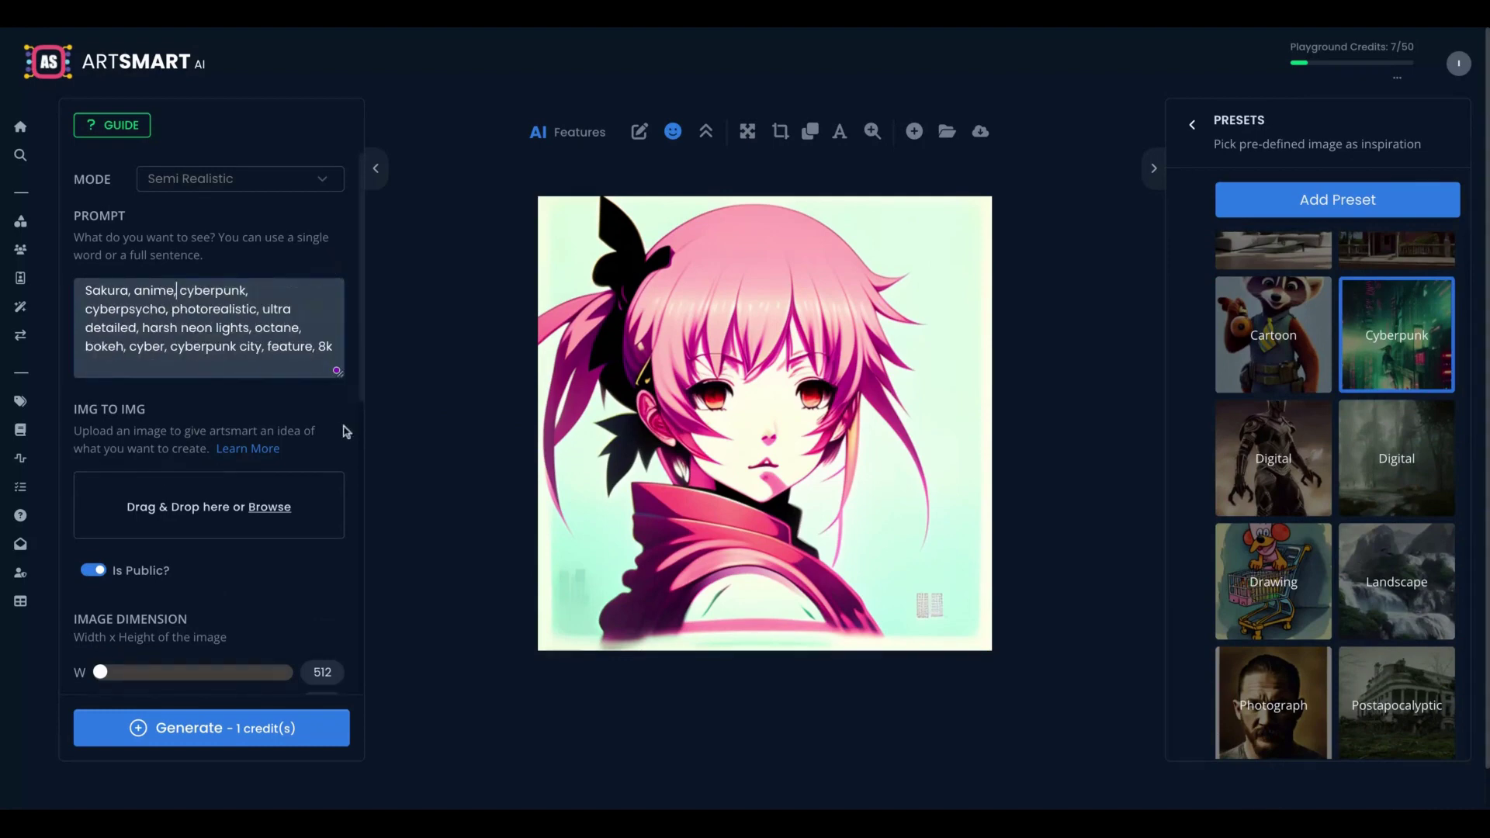
Generate the neon cyberpunk Sakura image and apply Face Enhance to correct her face
{"action": "left_click", "coordinate": [302, 734]}
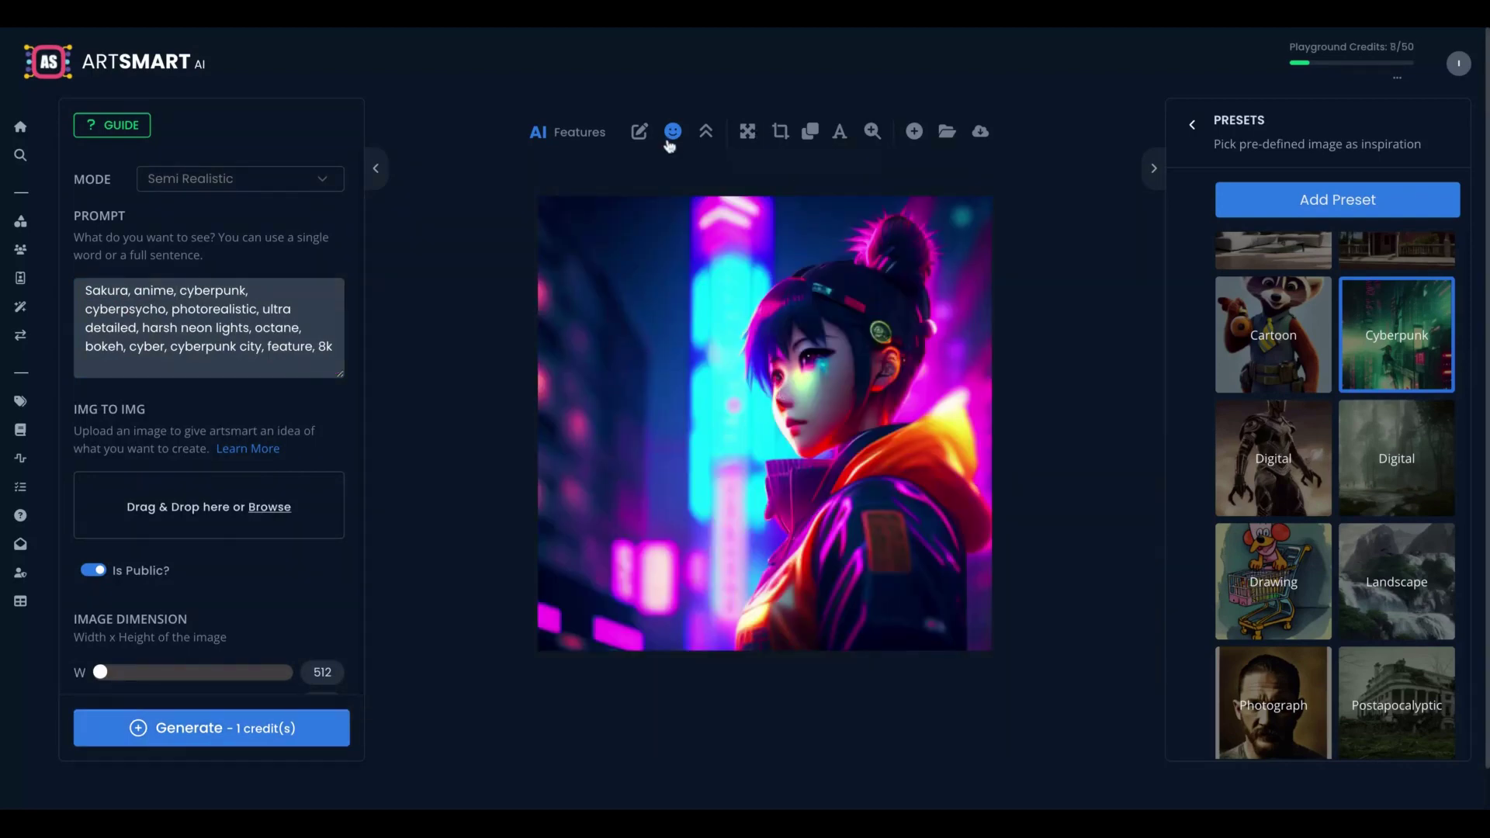
{"action": "left_click", "coordinate": [668, 138]}
{"action": "left_click", "coordinate": [964, 185]}
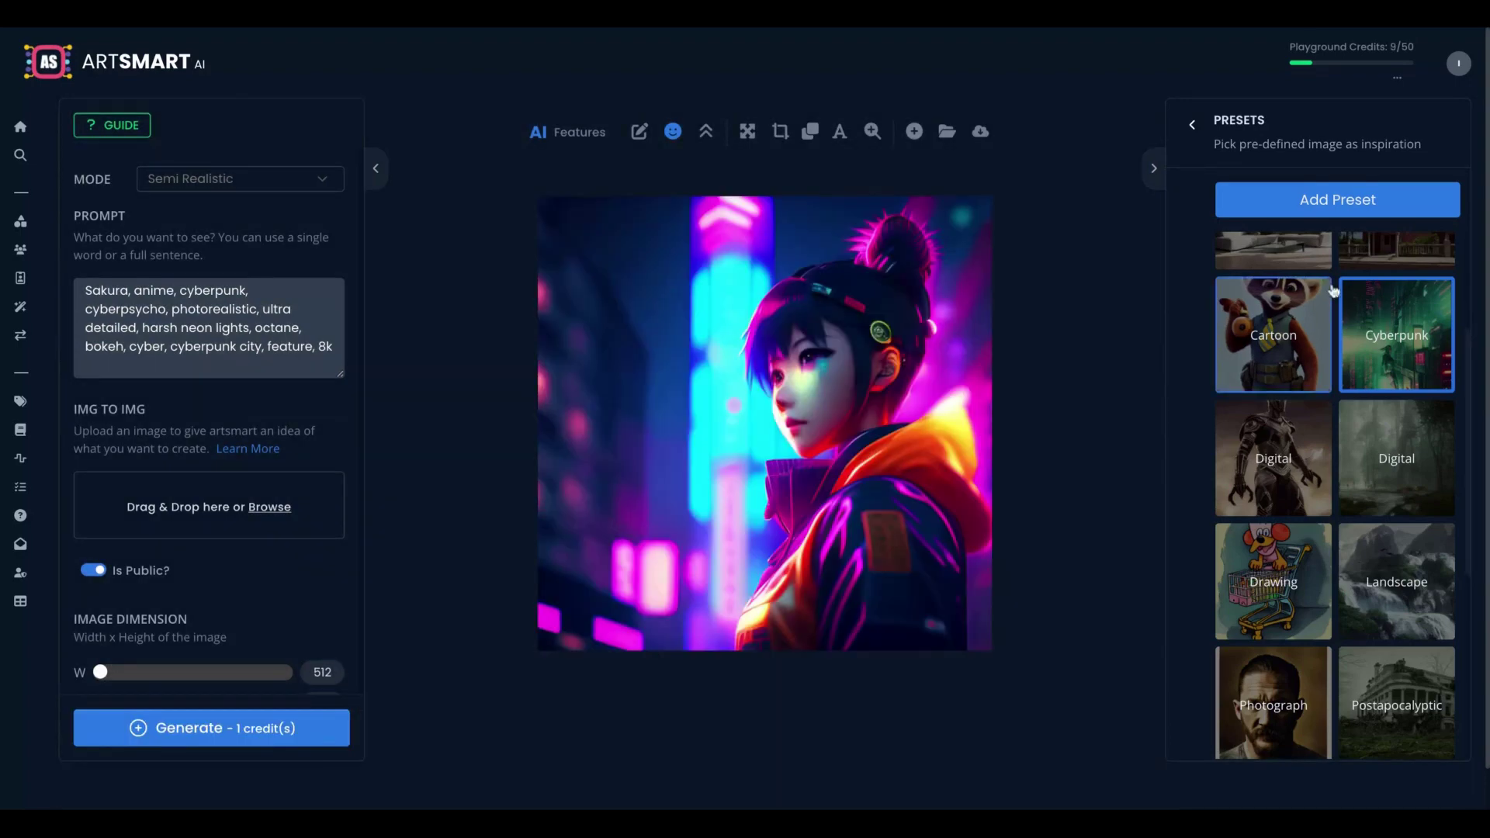
Copy the dragon thumbnail's prompt from Image Lookup and generate the Chinese-mythology dragon portrait
{"action": "left_click", "coordinate": [1238, 299]}
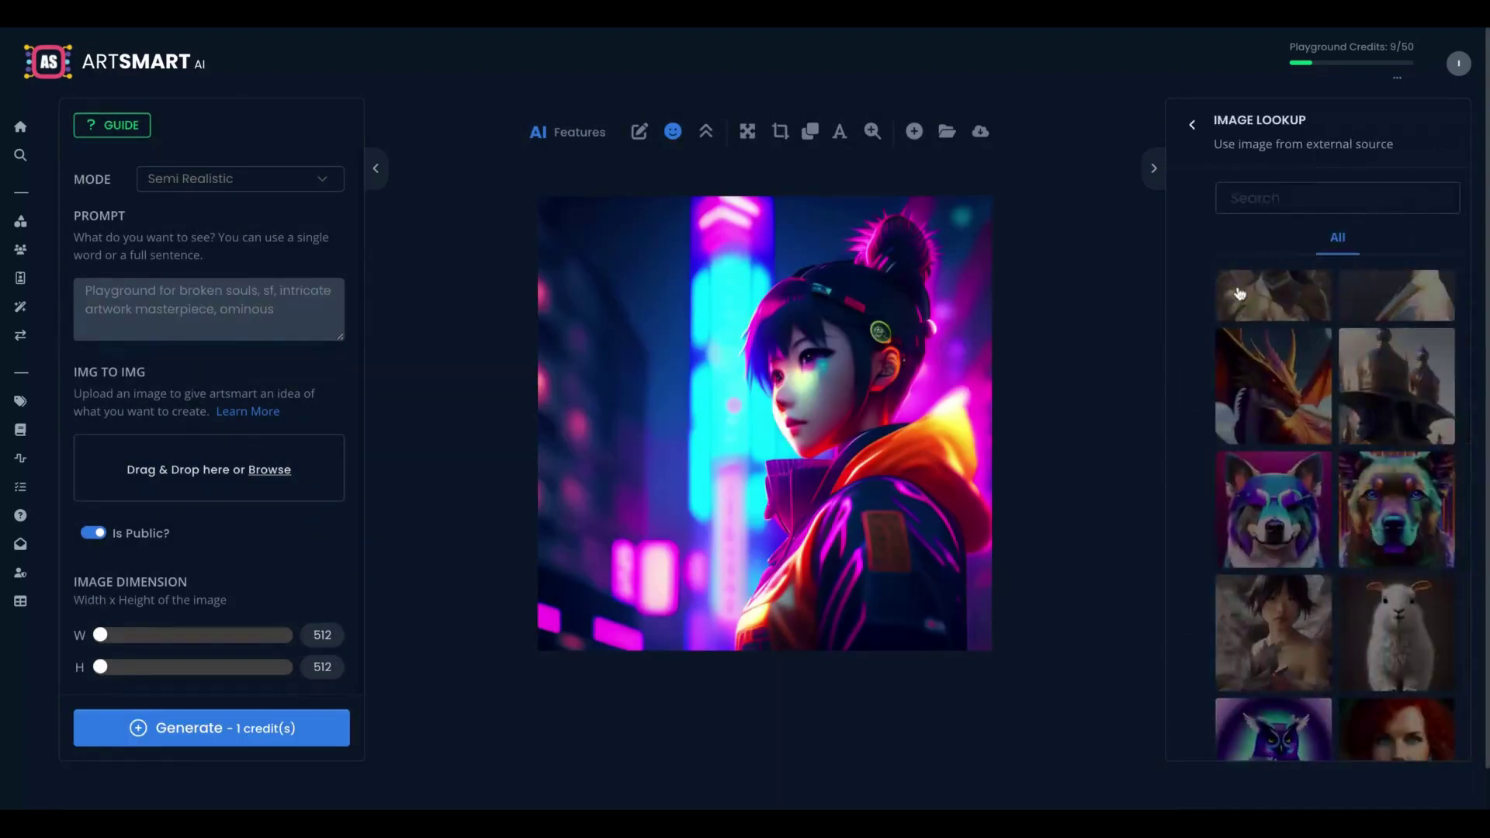
{"action": "mouse_move", "coordinate": [1265, 379]}
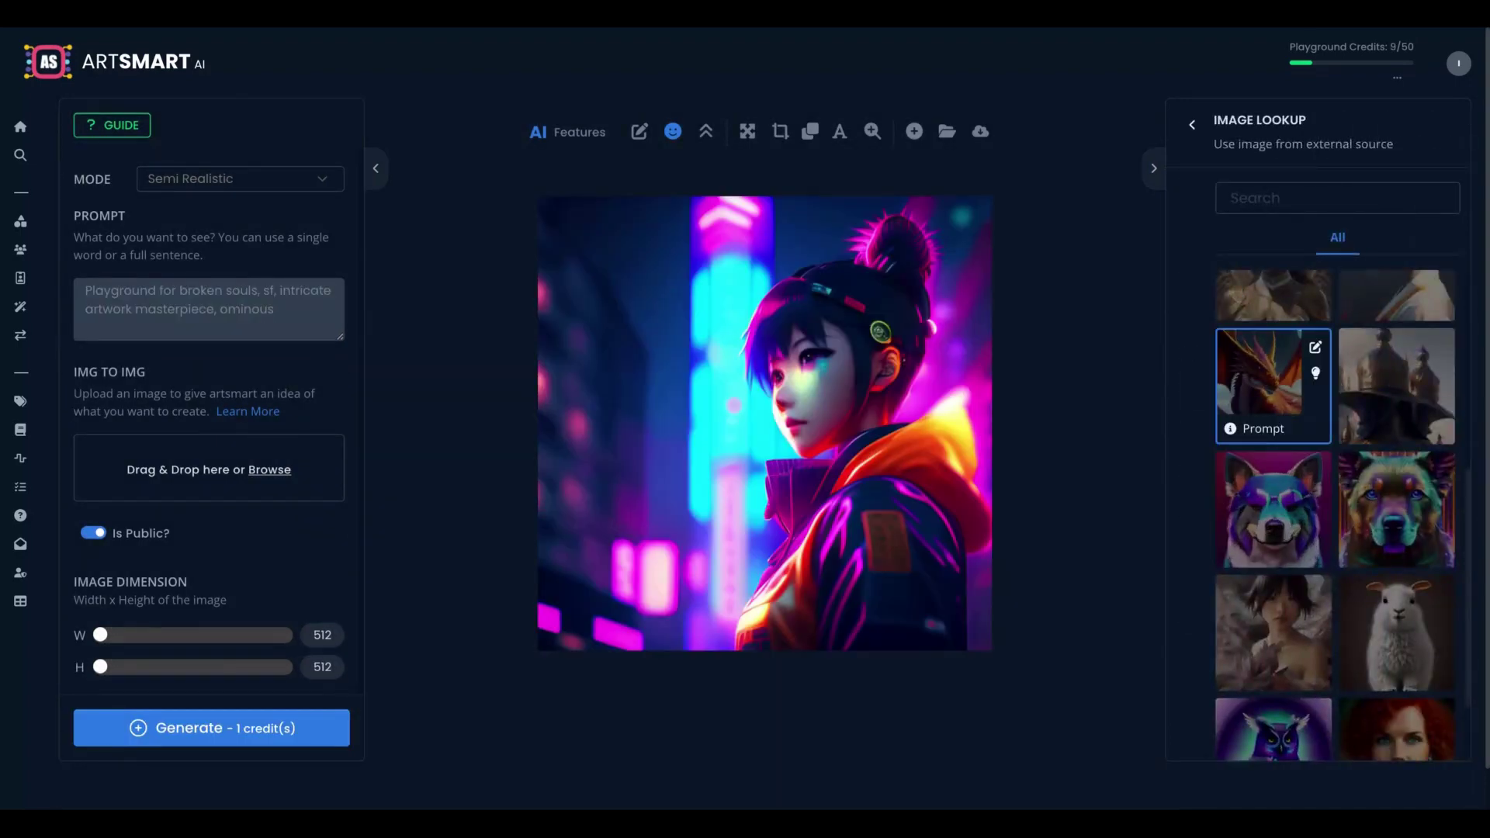
{"action": "left_click", "coordinate": [1277, 429]}
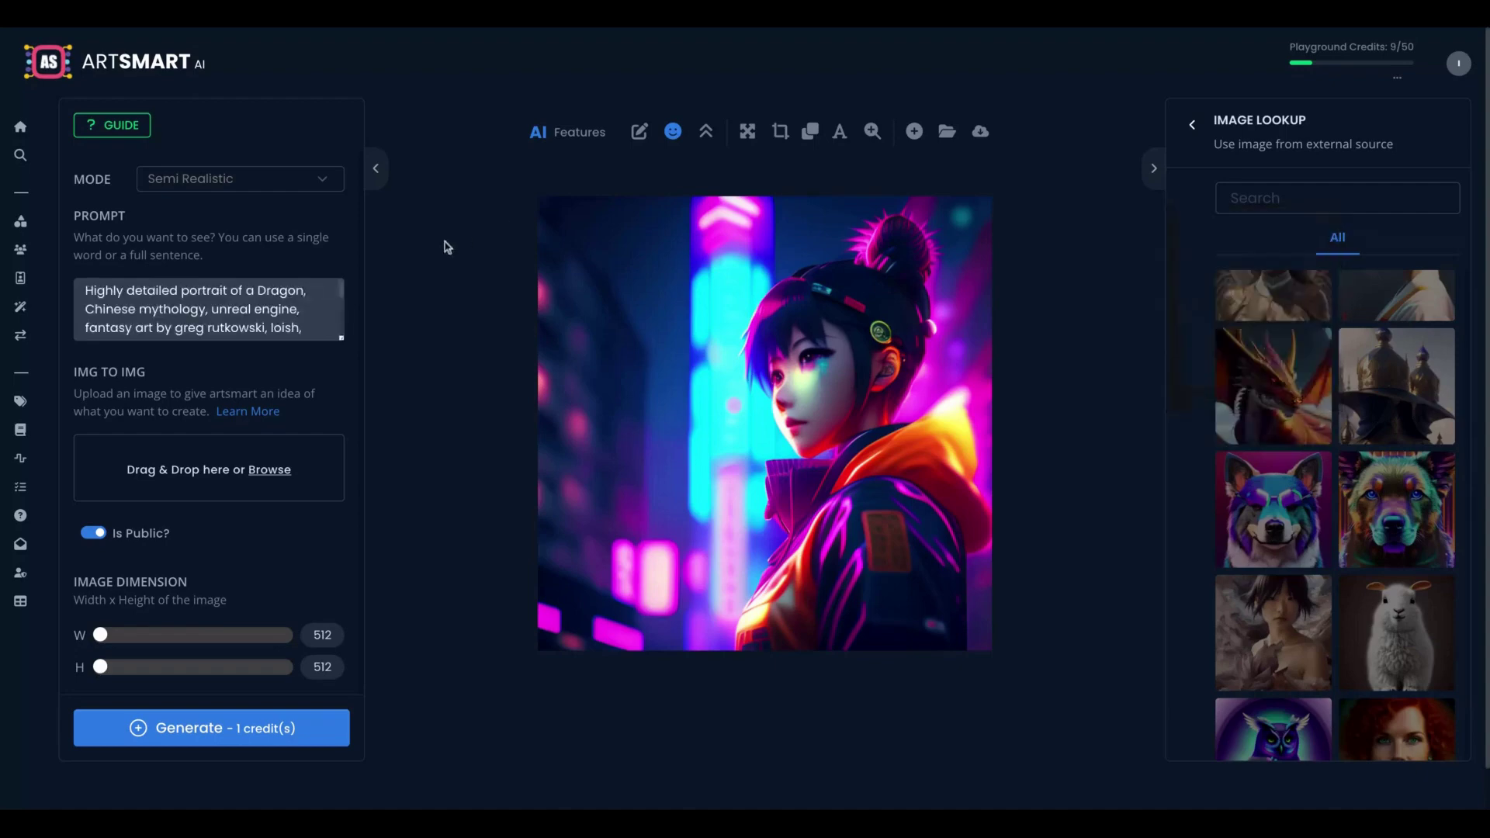
{"action": "left_click", "coordinate": [206, 729]}
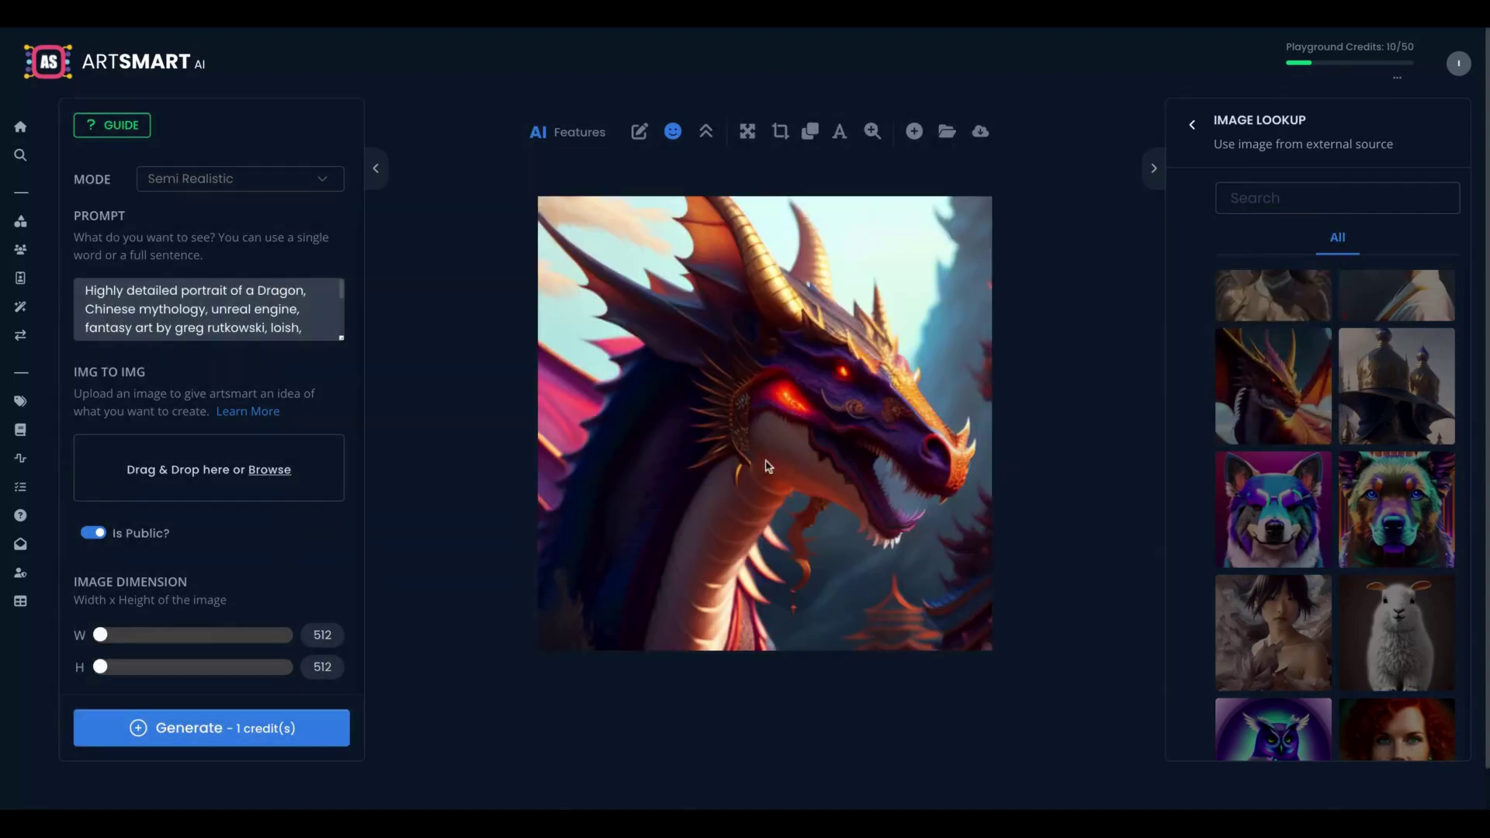